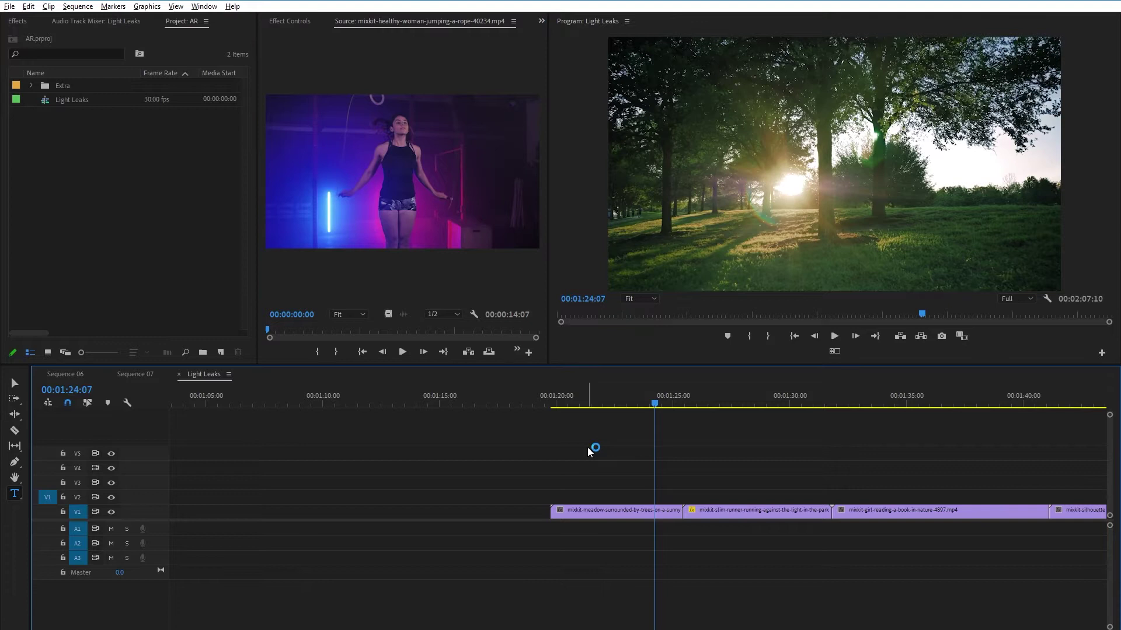
Step: Zoom the timeline out to fit all five Light Leaks clips, then bring up Downloads\Mixkit
key(minus)
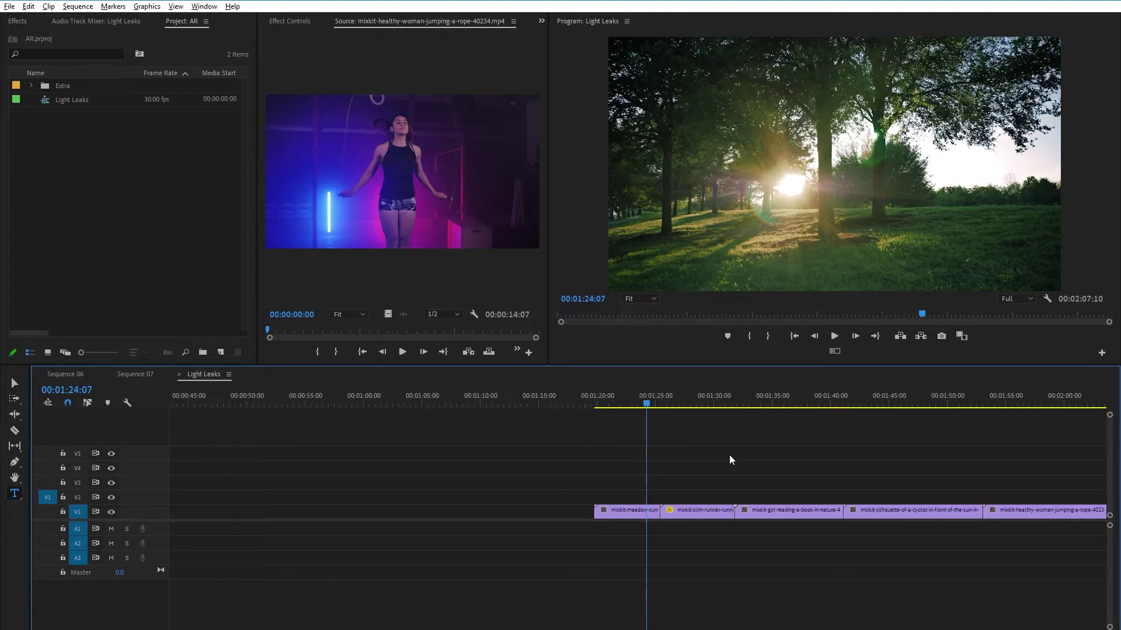
key(minus)
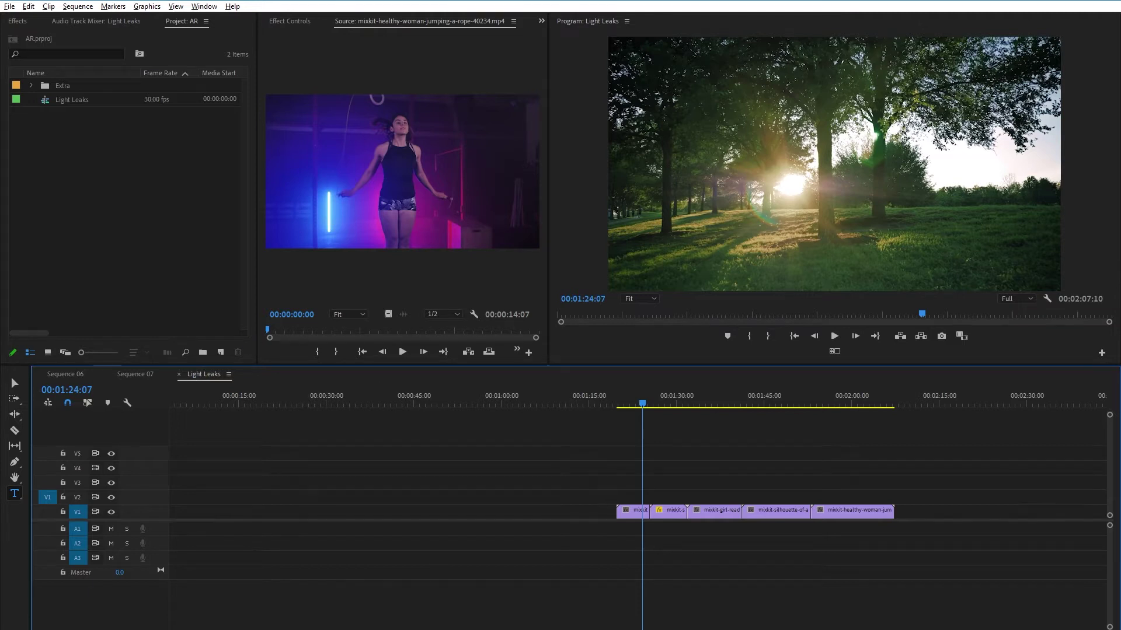
key(alt+Tab)
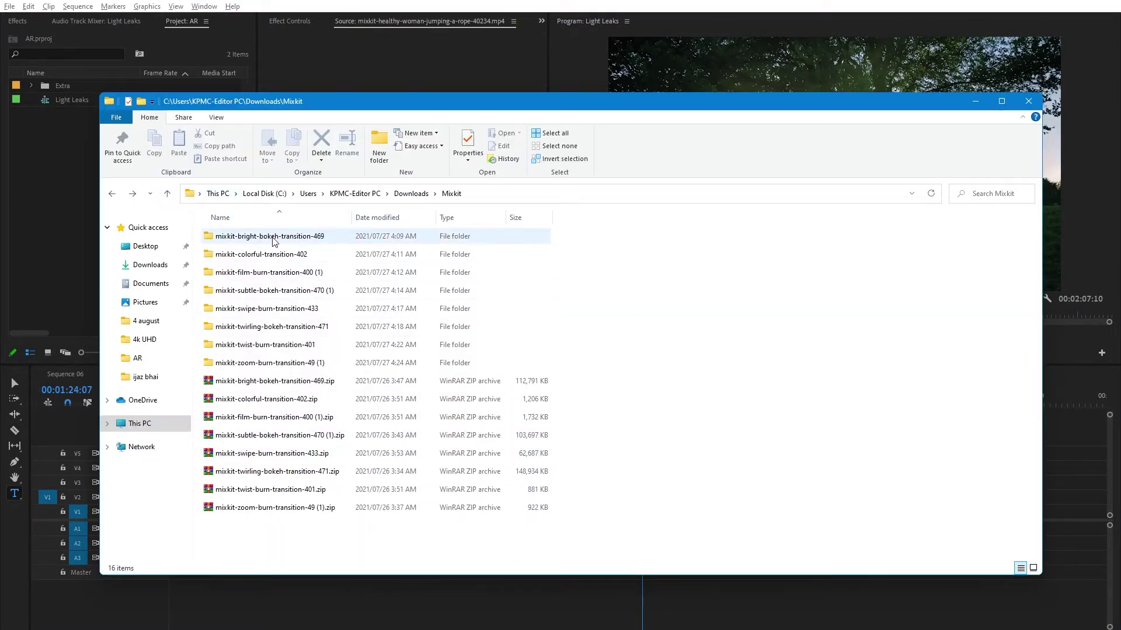
Step: Drag mixkit-469_1.prproj from the bright-bokeh-transition-469 folder into Premiere's Project panel
double_click(274, 241)
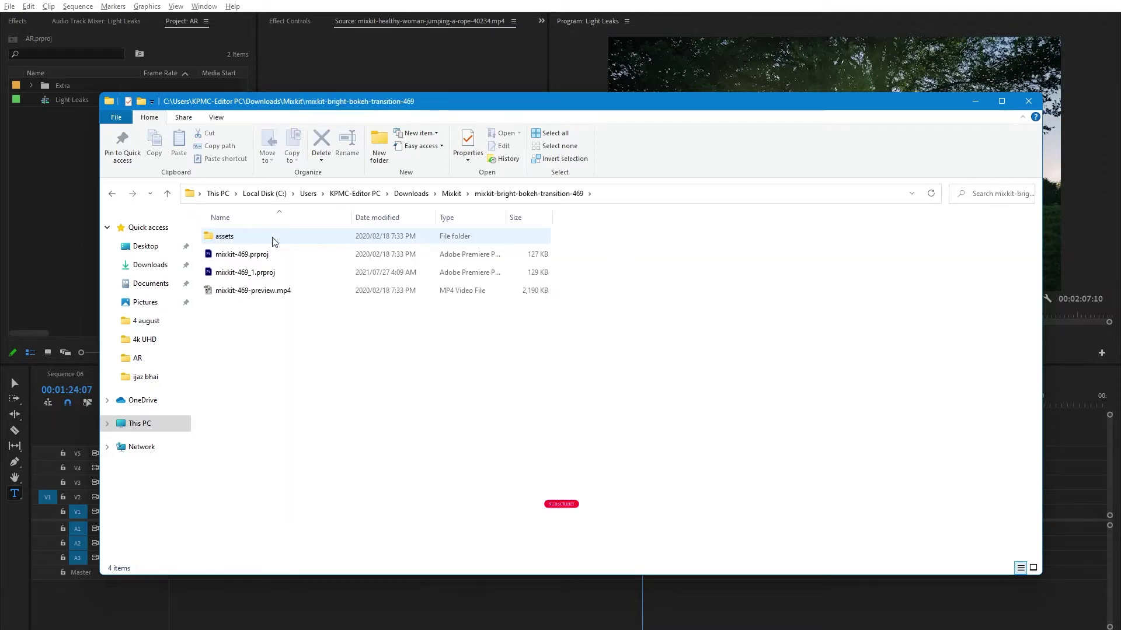
click(255, 277)
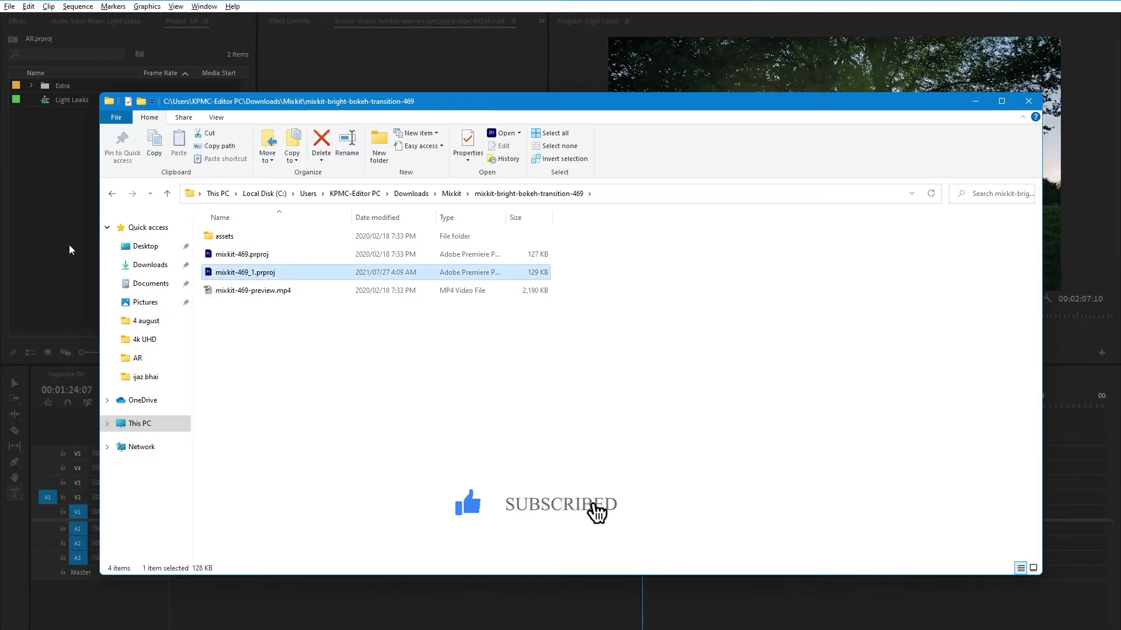
drag(69, 250, 68, 244)
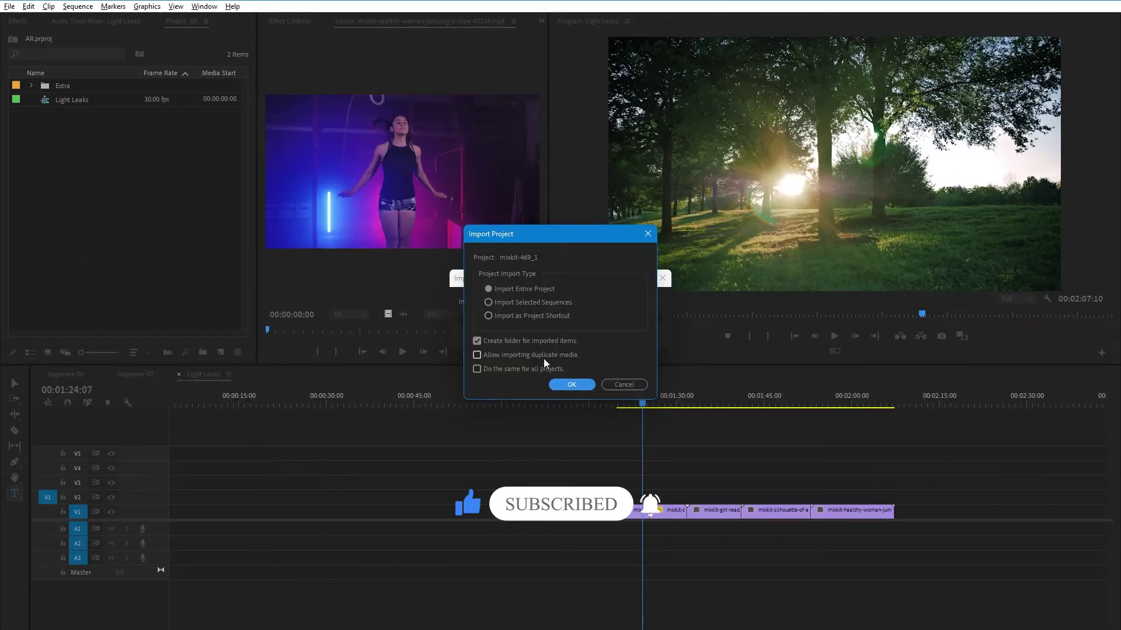
Step: Import the entire mixkit-469_1 project and drop its Transition 01 Bokeh Transition onto V2 at the playhead
click(570, 385)
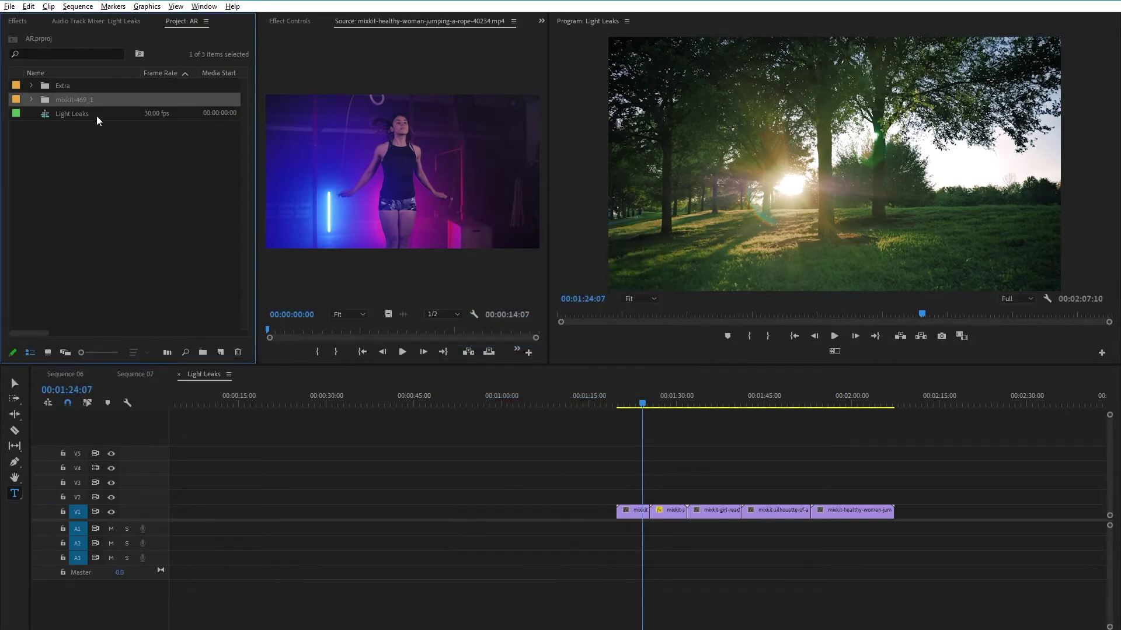
click(31, 98)
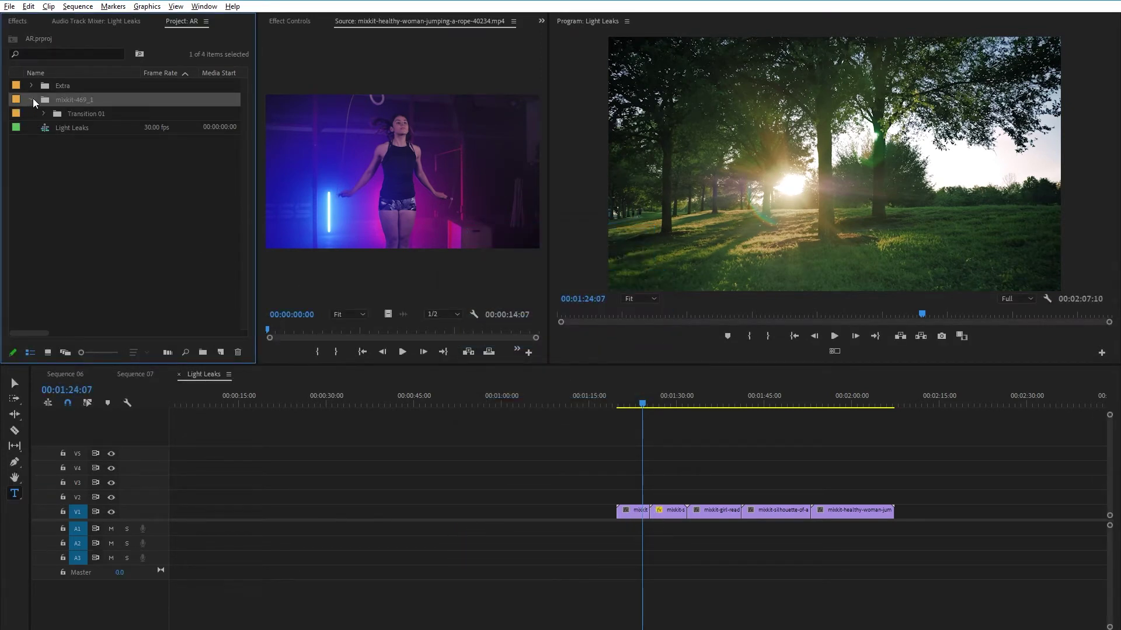
click(43, 114)
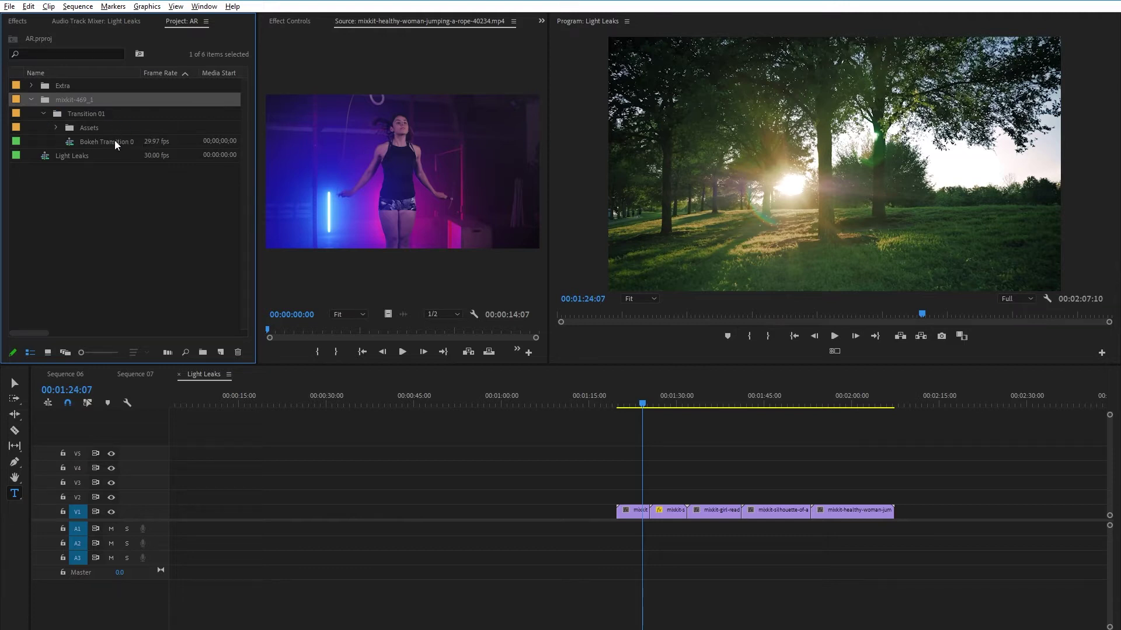
drag(89, 144, 80, 146)
drag(414, 290, 658, 496)
Step: Zoom in and preview the dropped layers, including the 699-1080 and 1641-1080 sample clips
key(=)
key(=)
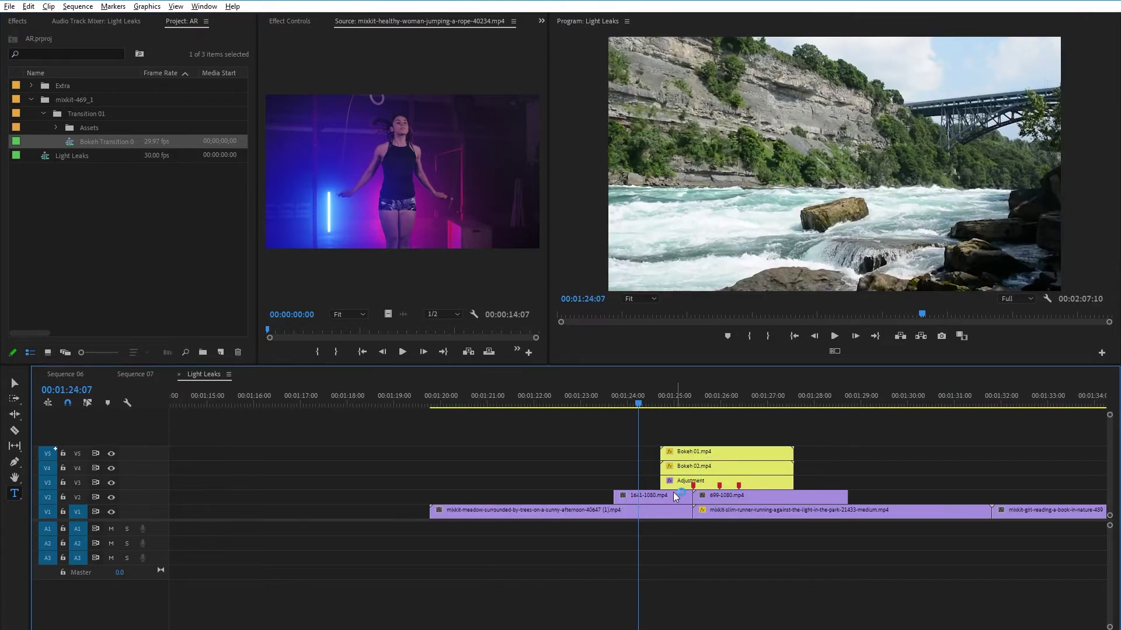
drag(644, 399, 892, 444)
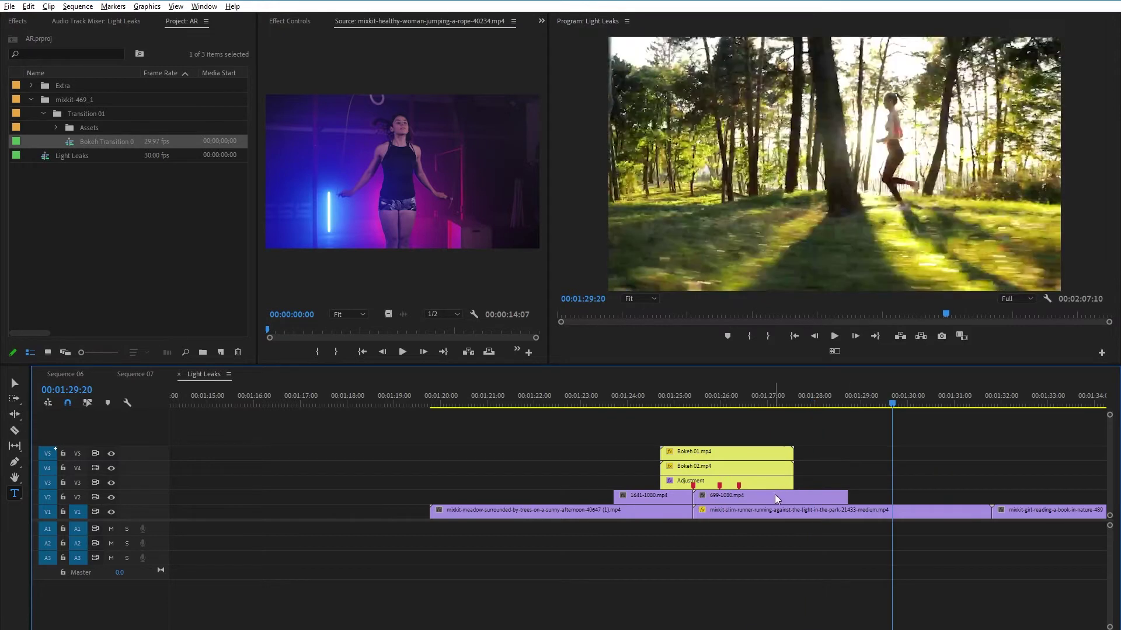
double_click(776, 495)
click(671, 499)
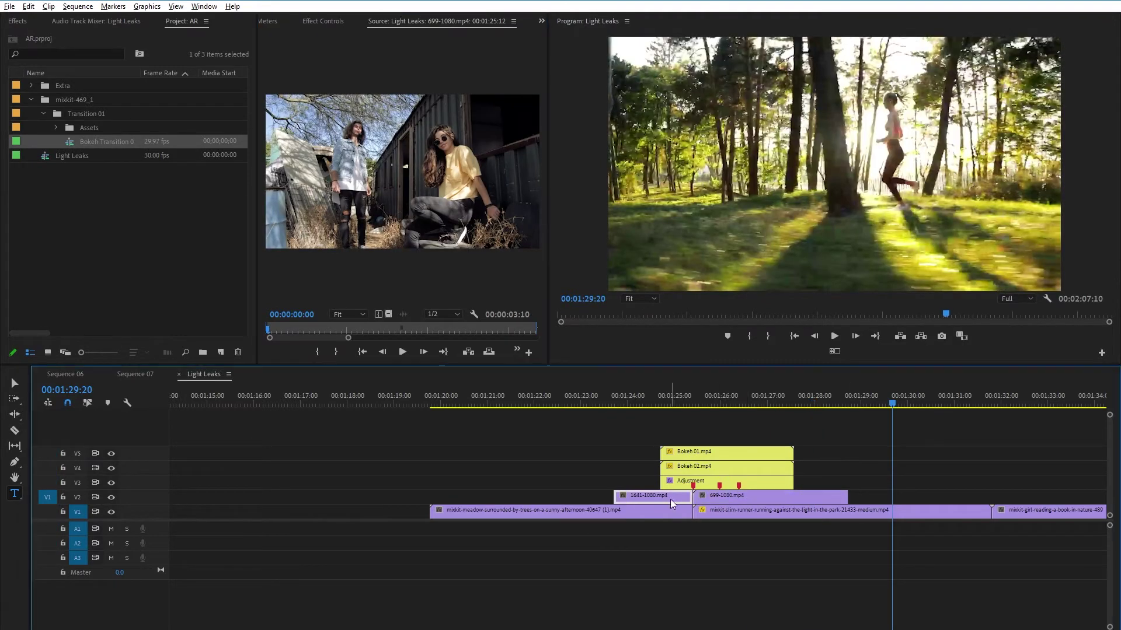
Step: Delete all transition layers above V1 and place the Bokeh Transition over the cut again
drag(822, 440, 674, 497)
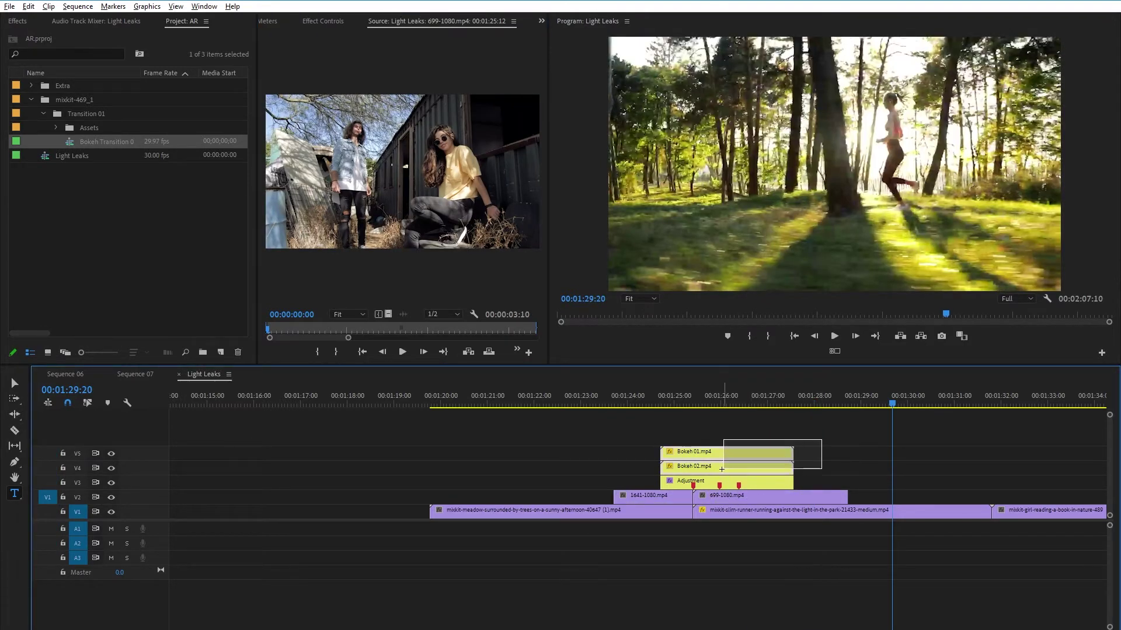
key(Delete)
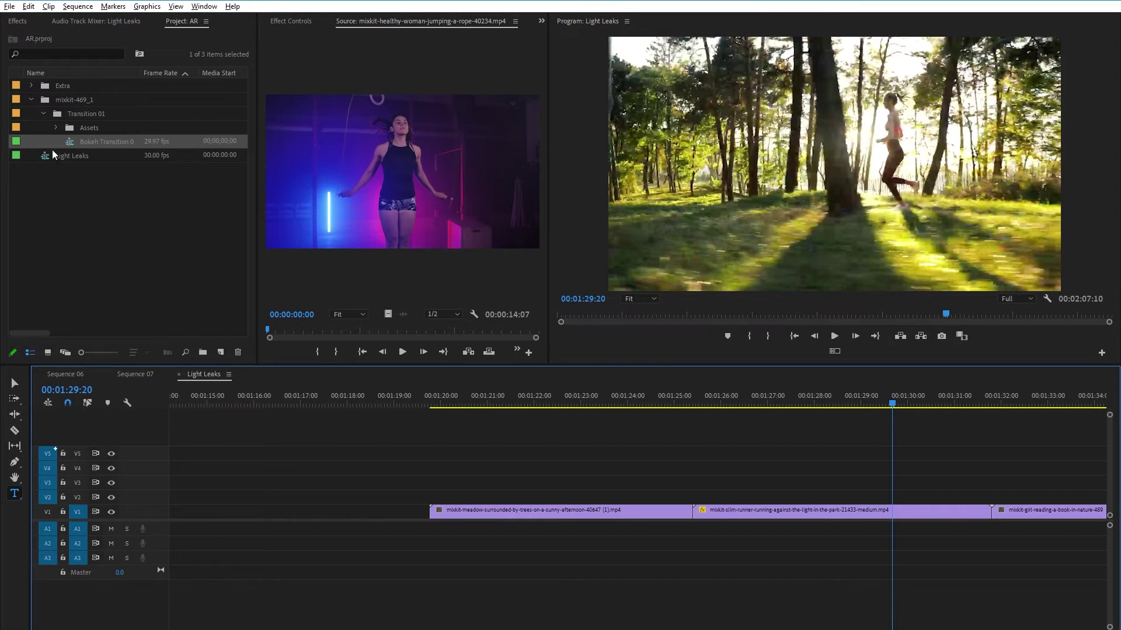
mouse_move(72, 146)
mouse_down()
mouse_move(713, 497)
mouse_move(701, 497)
mouse_up()
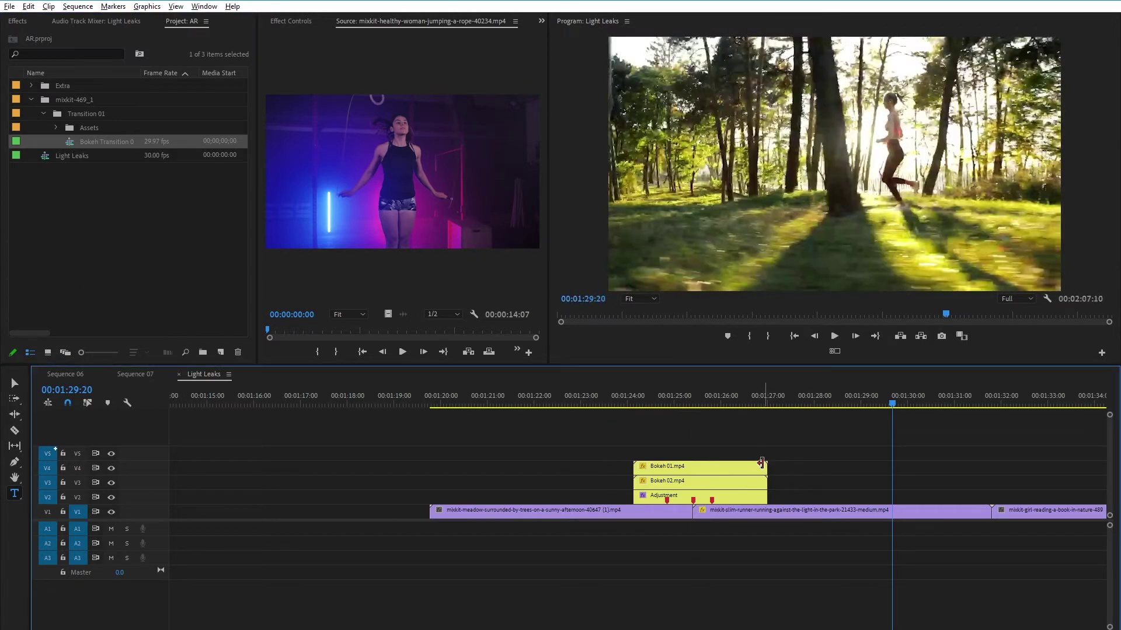
Step: Centre the Bokeh 01, Bokeh 02 and Adjustment layers on the meadow-to-runner cut and play it back
drag(603, 397, 673, 411)
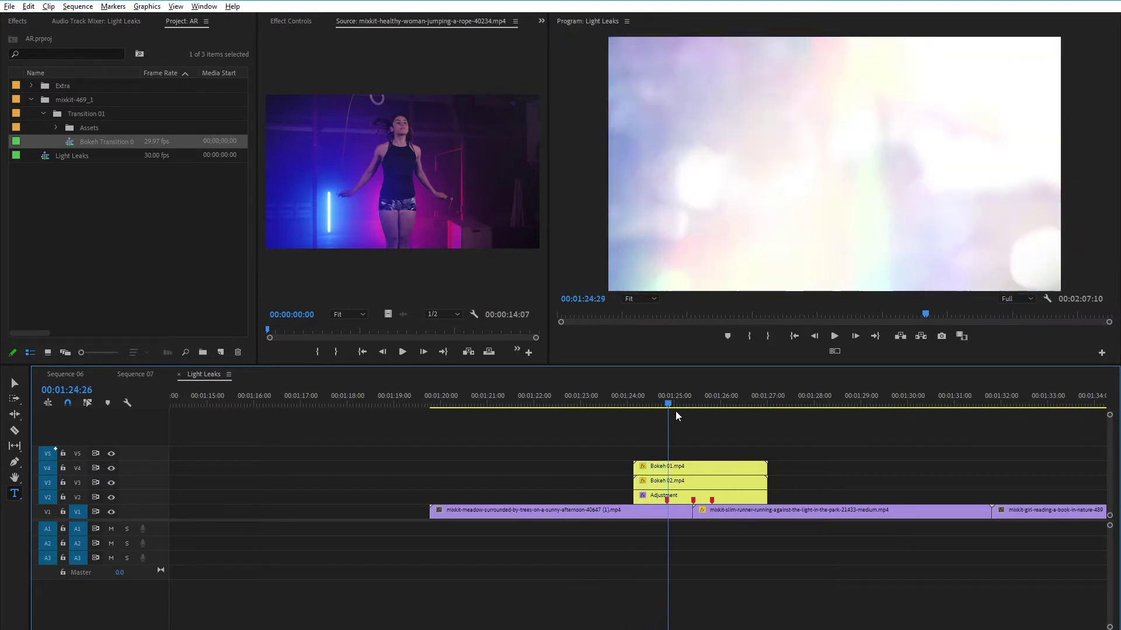
mouse_move(674, 411)
mouse_down()
mouse_move(714, 420)
mouse_move(764, 499)
mouse_up()
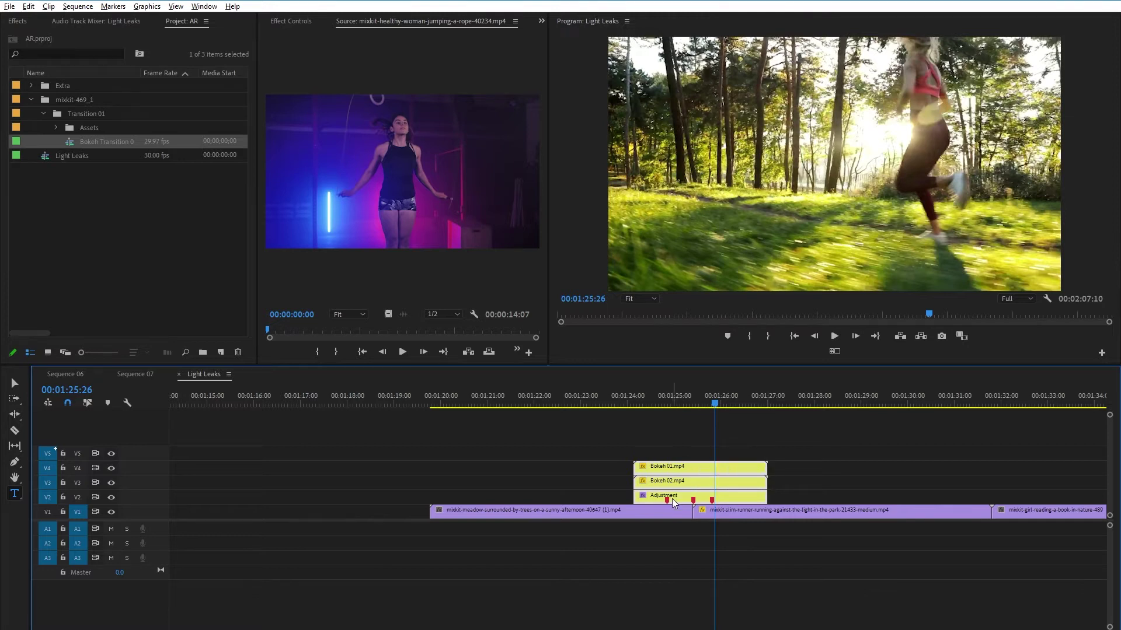
drag(677, 499, 703, 484)
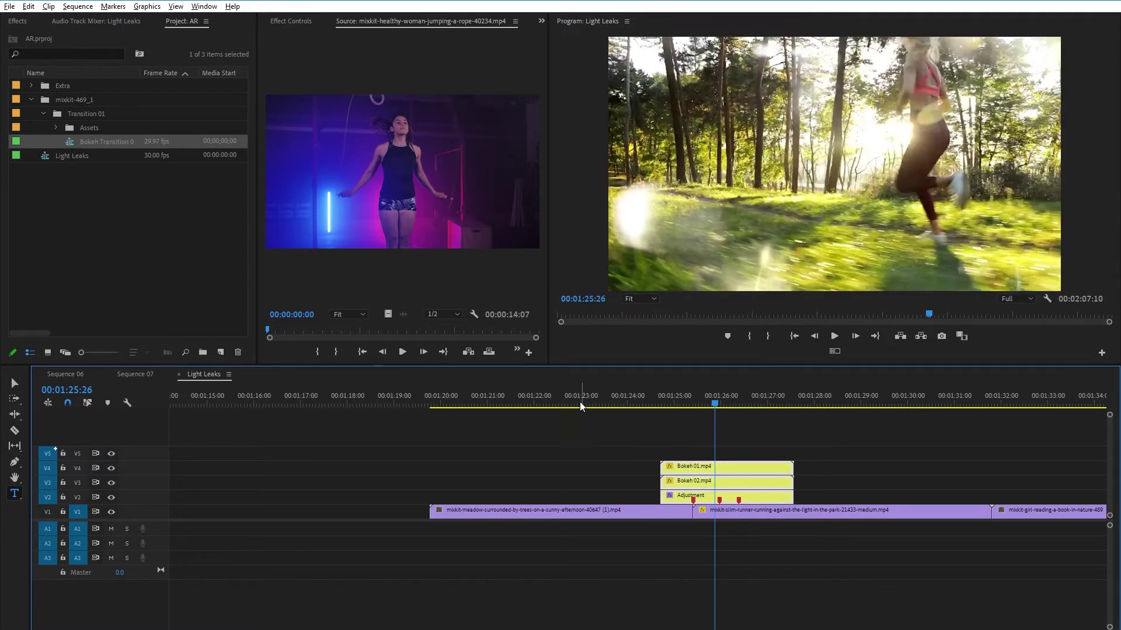
click(583, 401)
key(space)
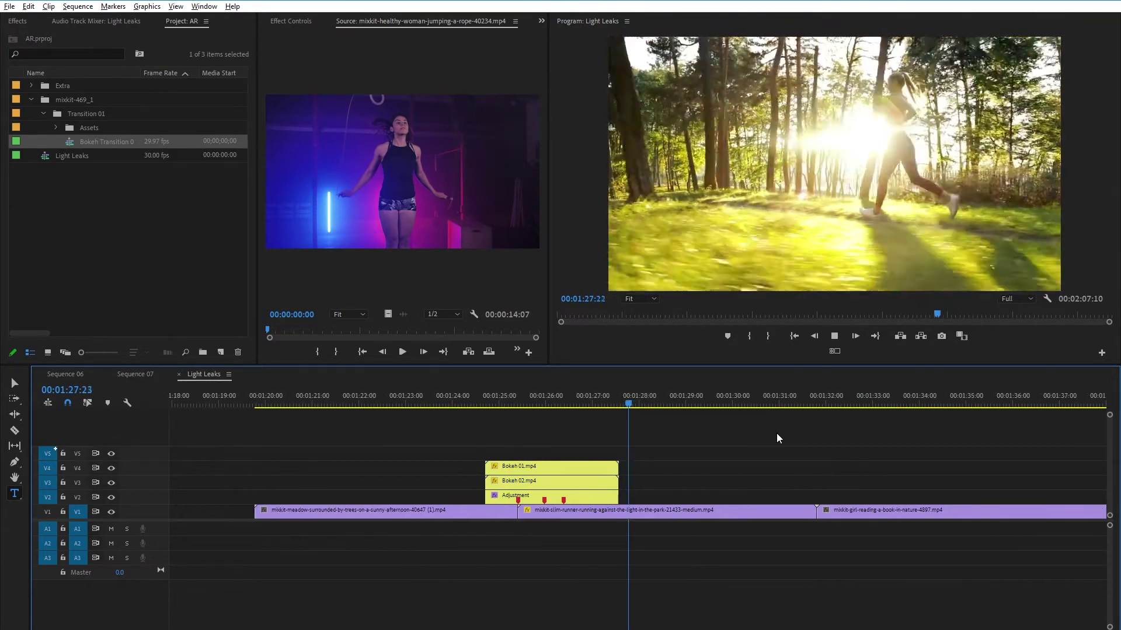
Step: Import the mixkit-402_1 project from the colorful-transition-402 folder, dismissing the media relinking prompt
click(32, 99)
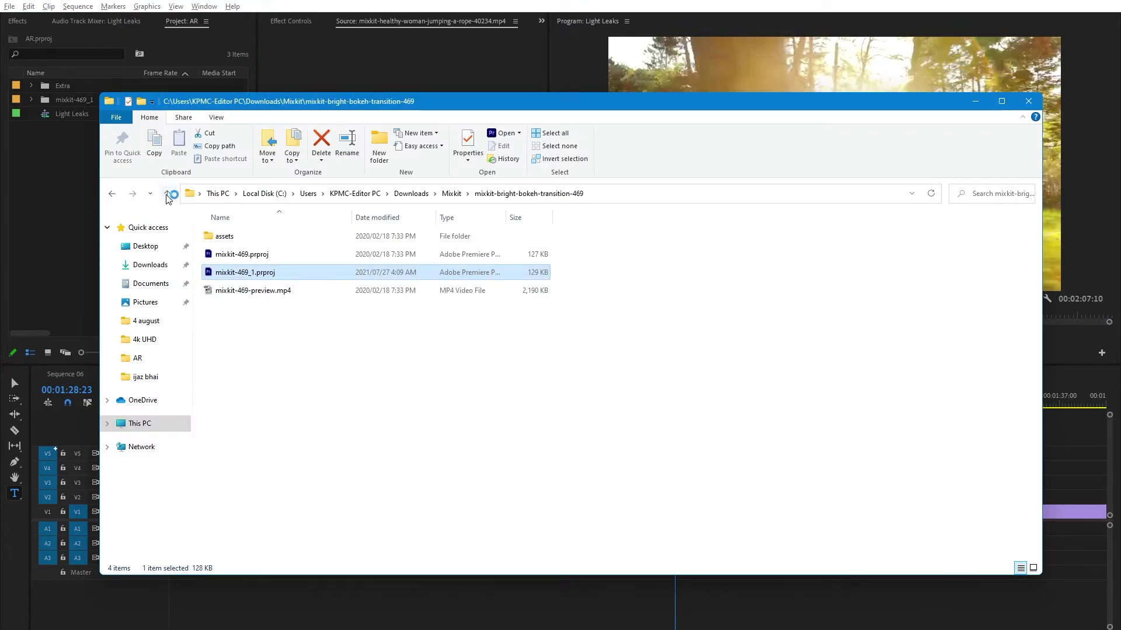
click(167, 194)
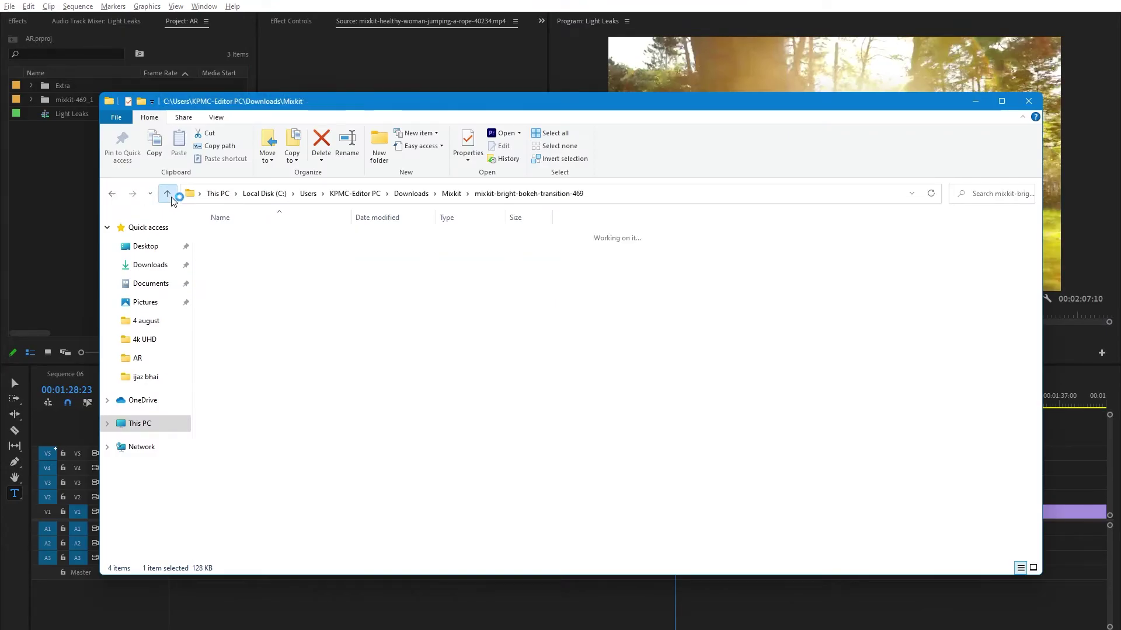
double_click(310, 255)
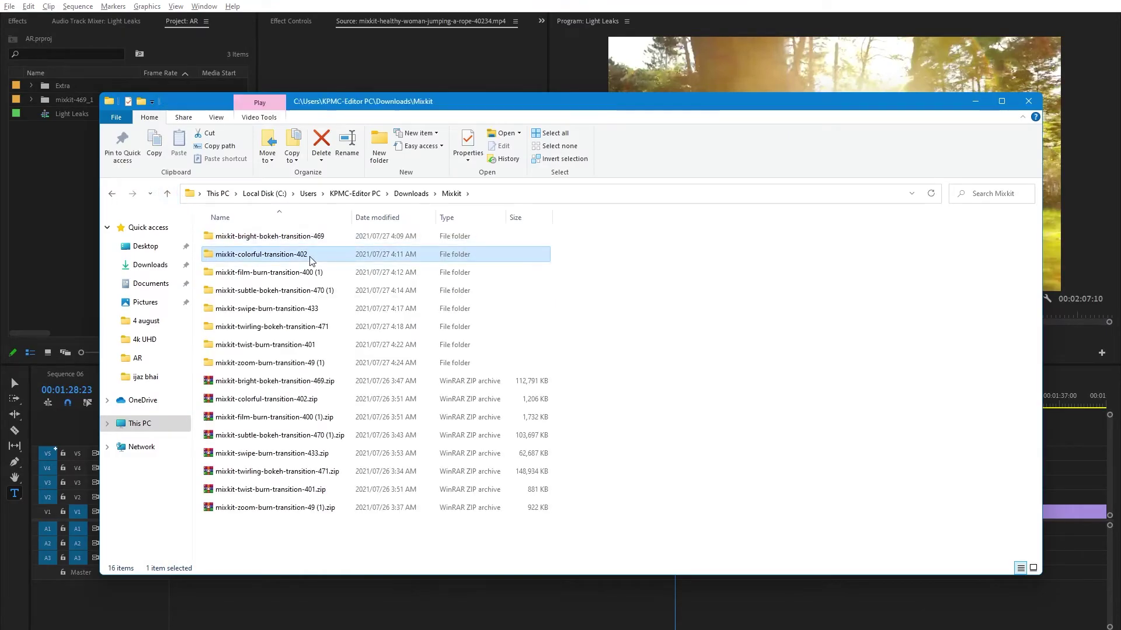
drag(304, 275, 63, 199)
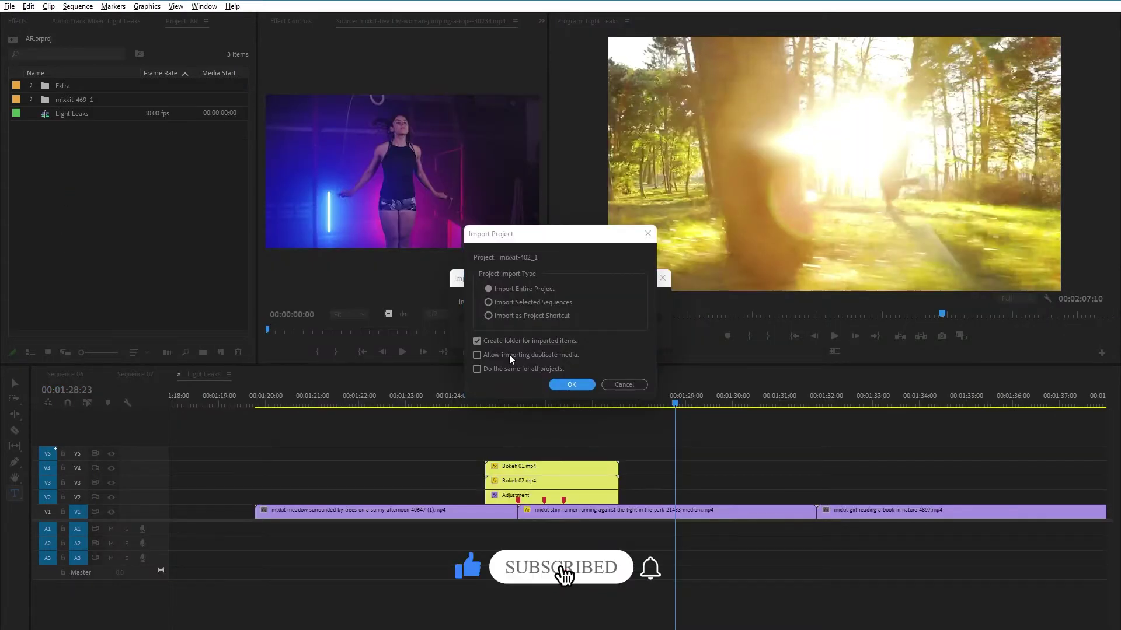
click(572, 385)
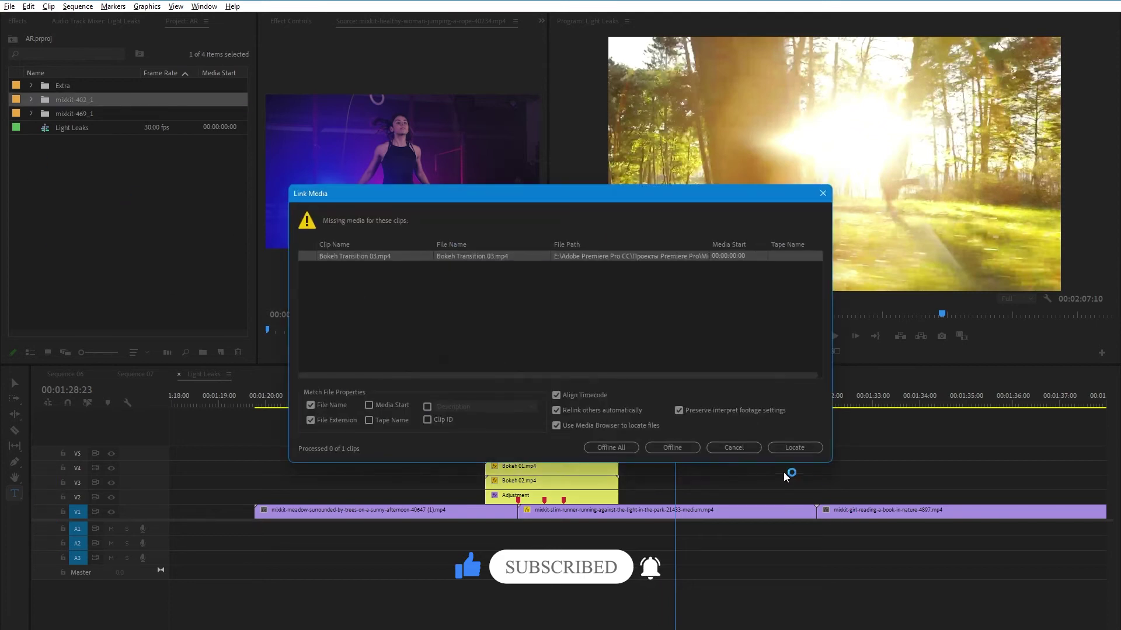
click(752, 449)
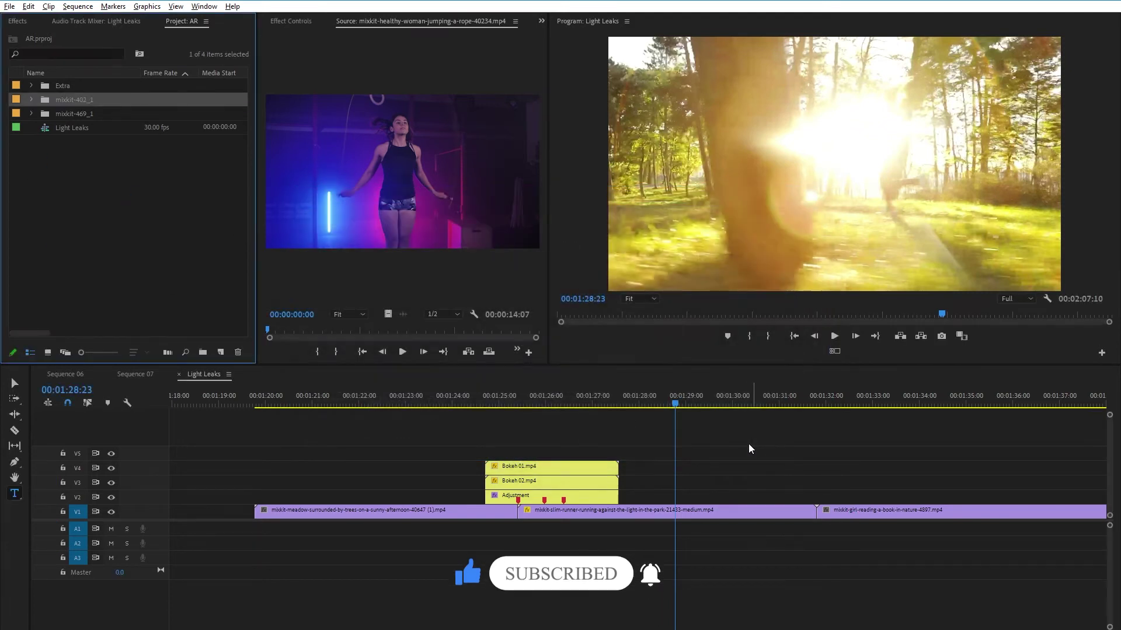
Step: Place mixkit-402_1's Bokeh Transition 0 over the runner-to-reading cut near 01:31, deleting the extra Bokeh Transition 03 clip
click(31, 100)
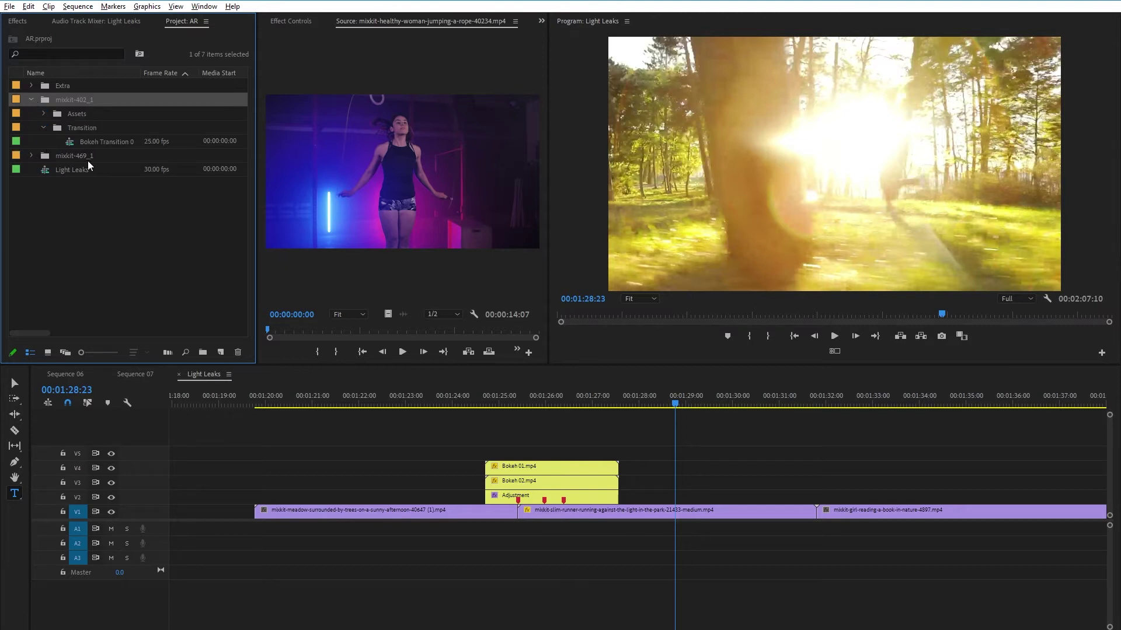
drag(72, 142, 823, 497)
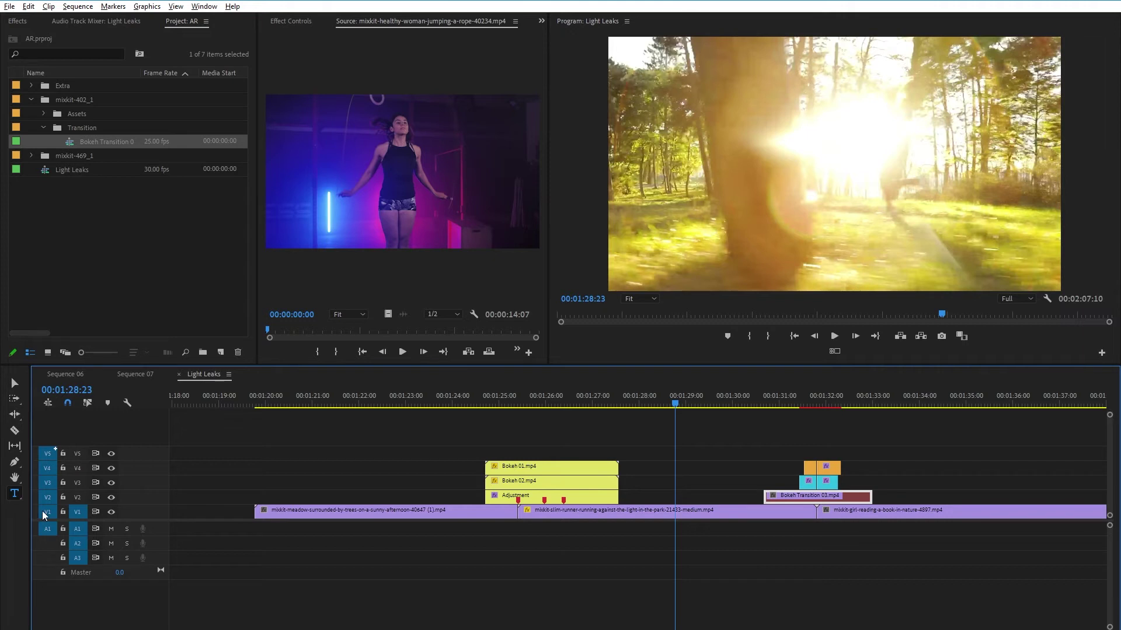
key(Delete)
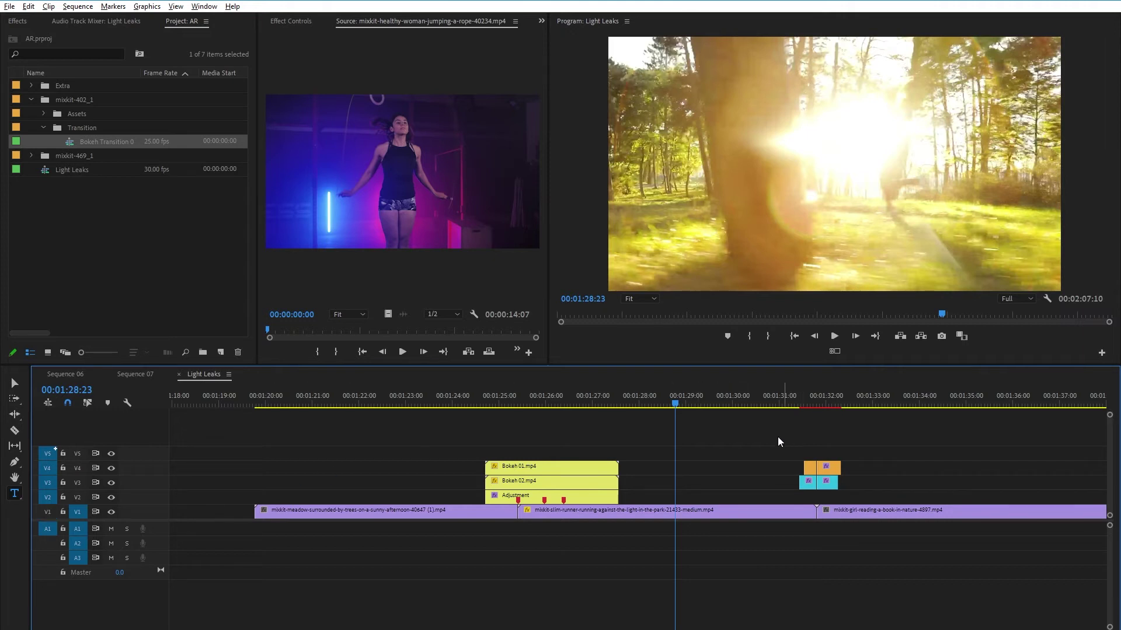
Step: Mark In at 01:31:02 and Out at 01:32:24, then render that range
click(783, 401)
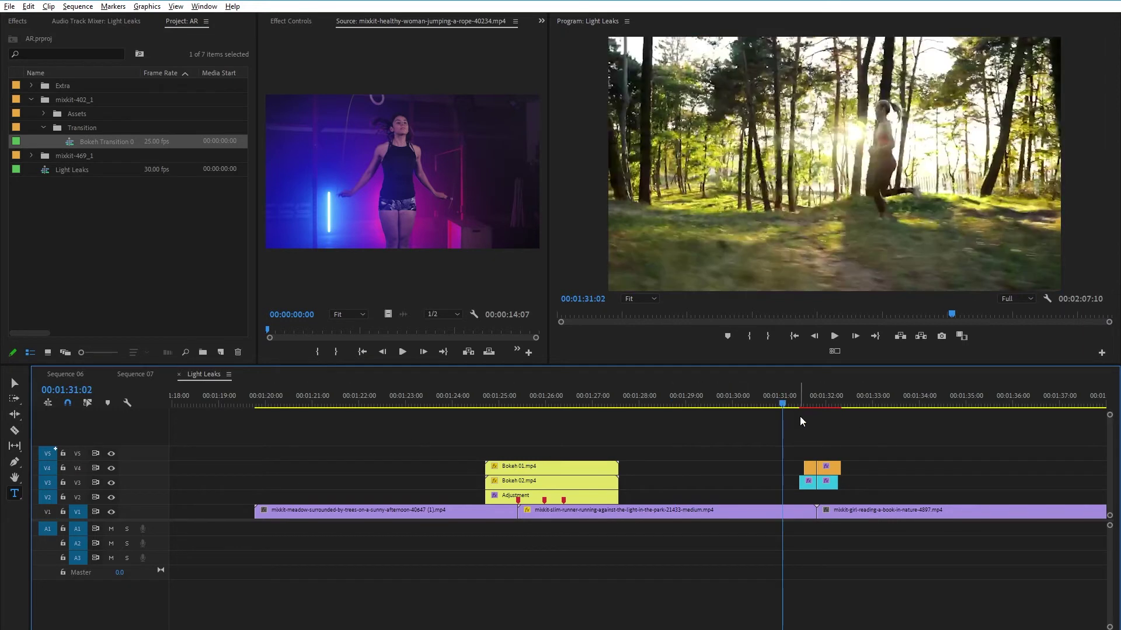
key(i)
click(863, 403)
key(o)
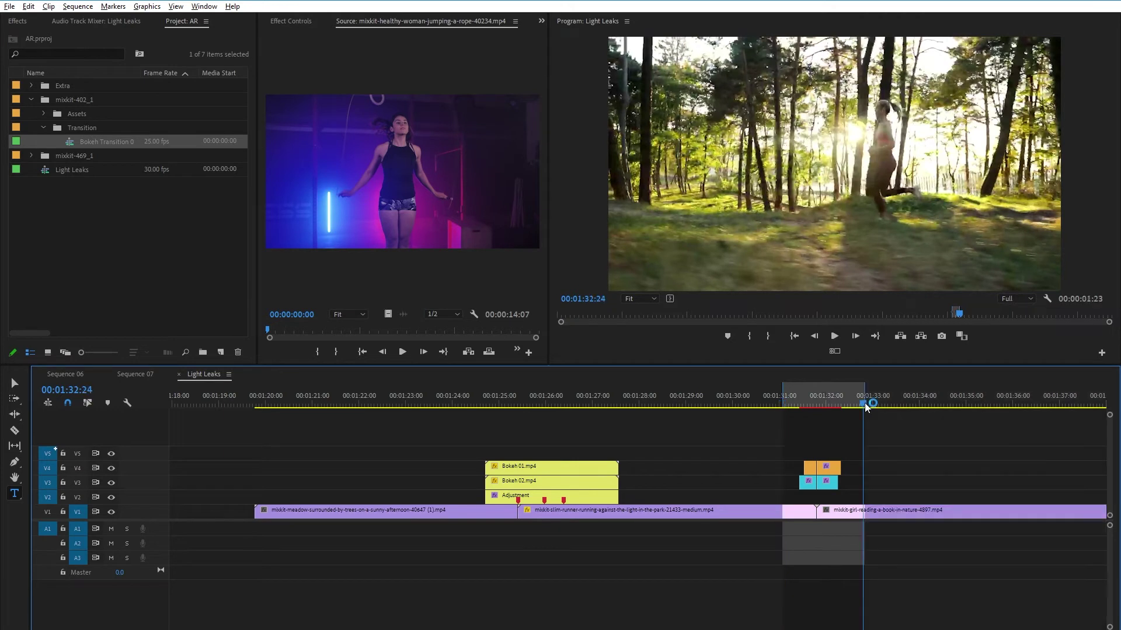
key(Return)
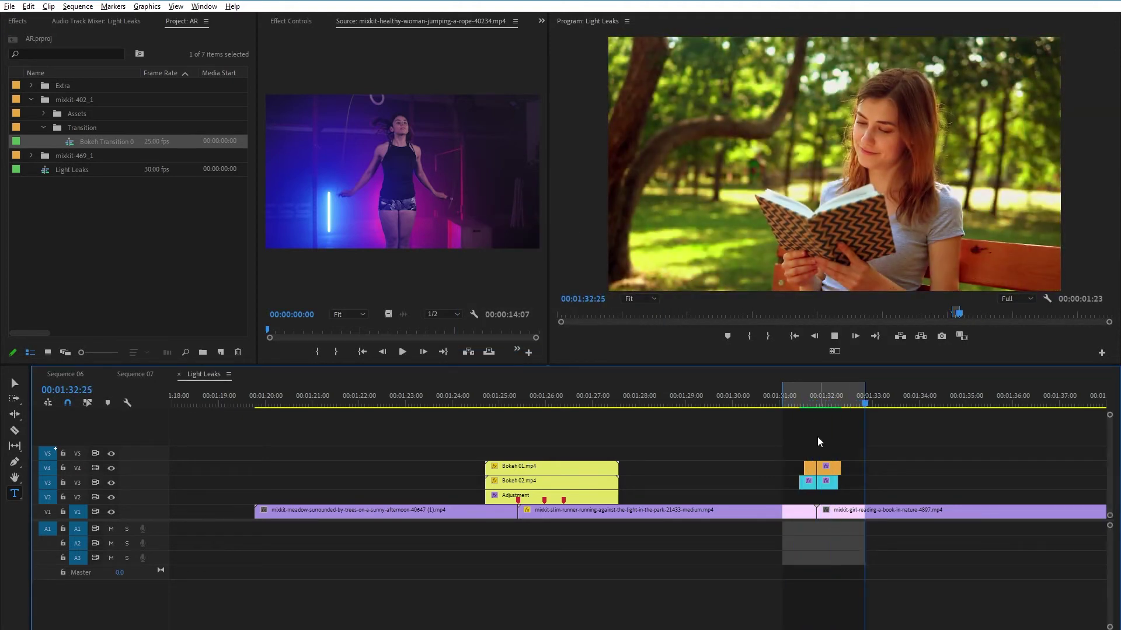
Step: Play the rendered transition from 01:31:12, then zoom the timeline back out
click(798, 395)
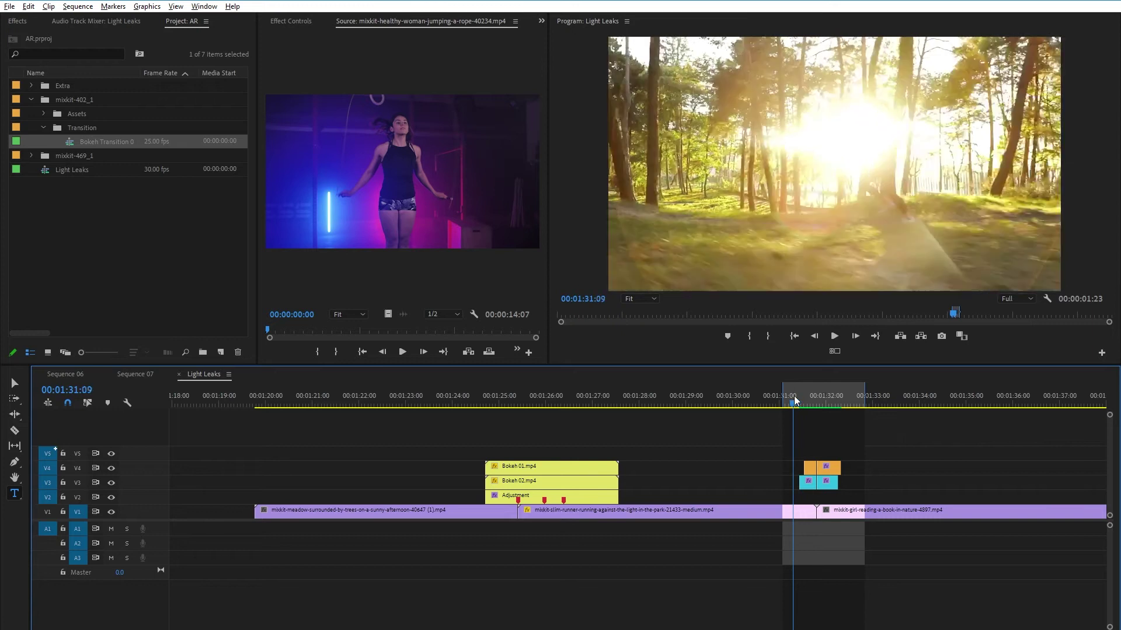
key(space)
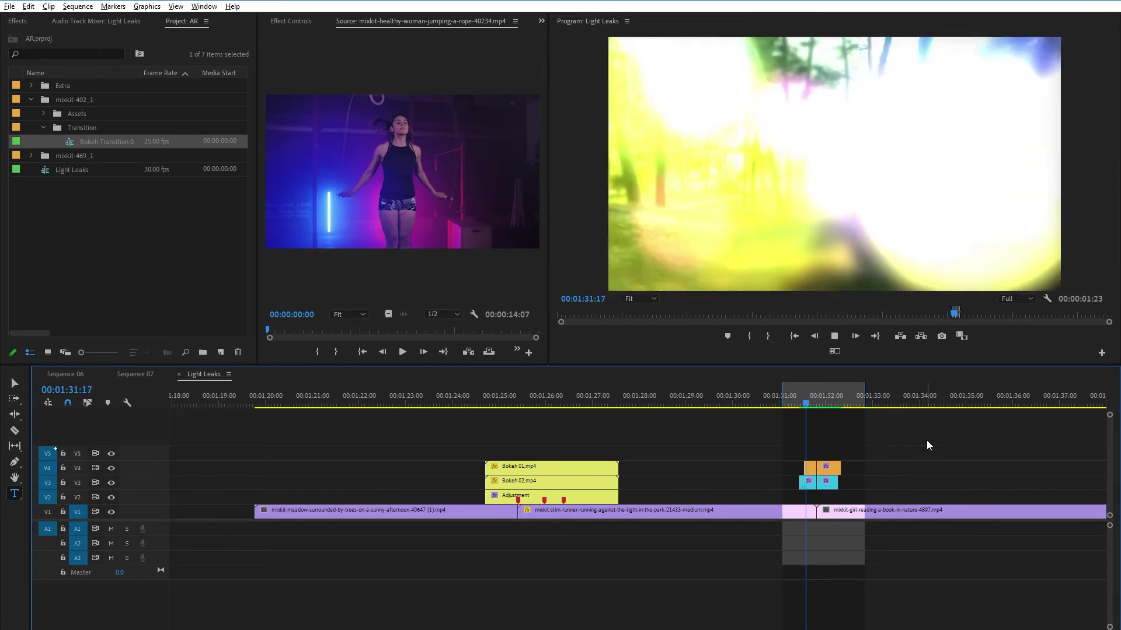
key(space)
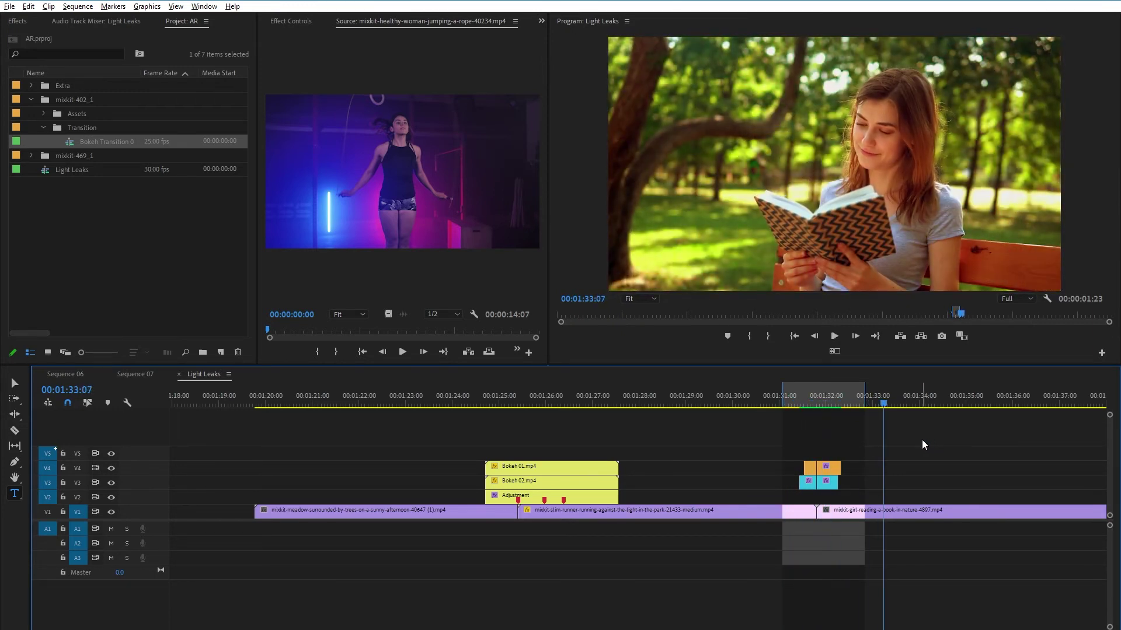
key(minus)
key(minus)
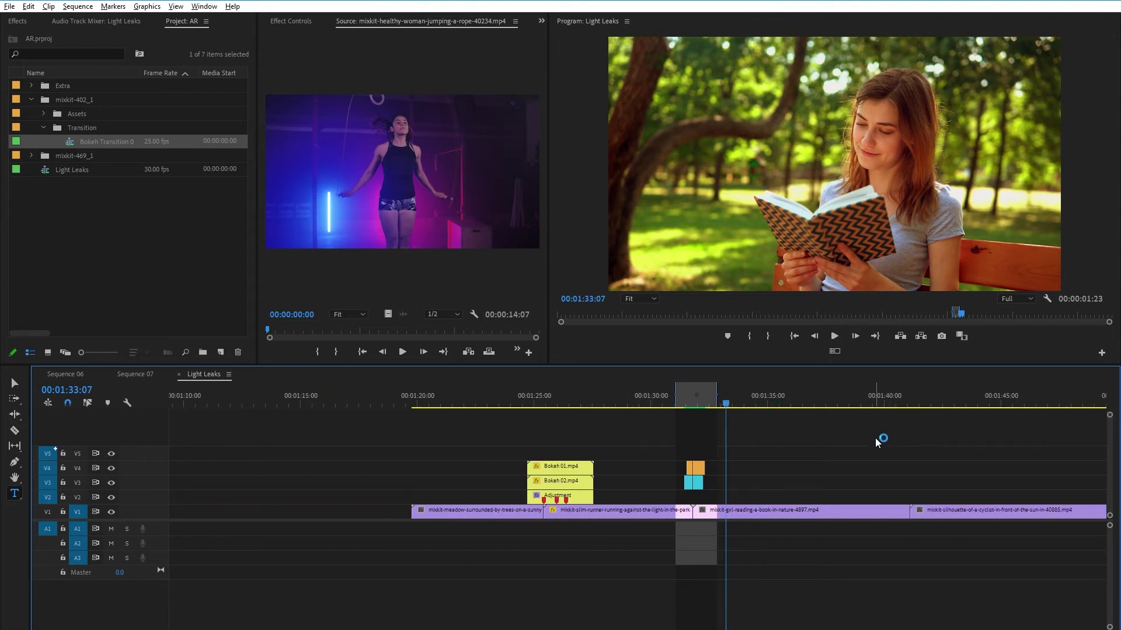
key(minus)
key(alt+Tab)
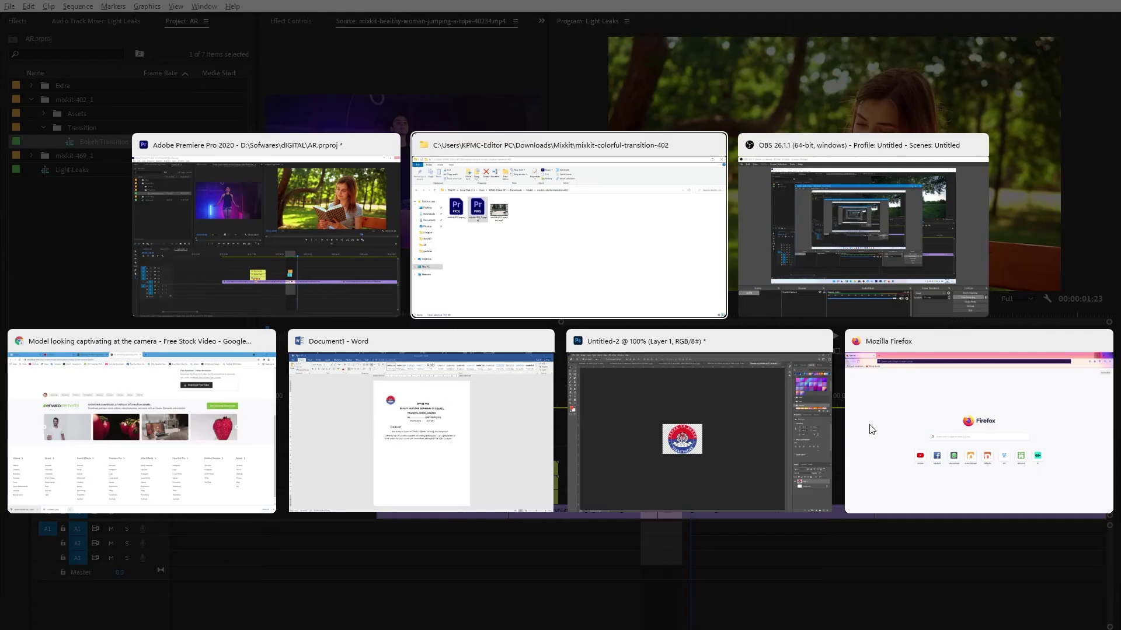
Step: Find the subtle-bokeh-transition-470 folder and drag mixkit-470_1.prproj into Premiere's Project panel
key(alt+Up)
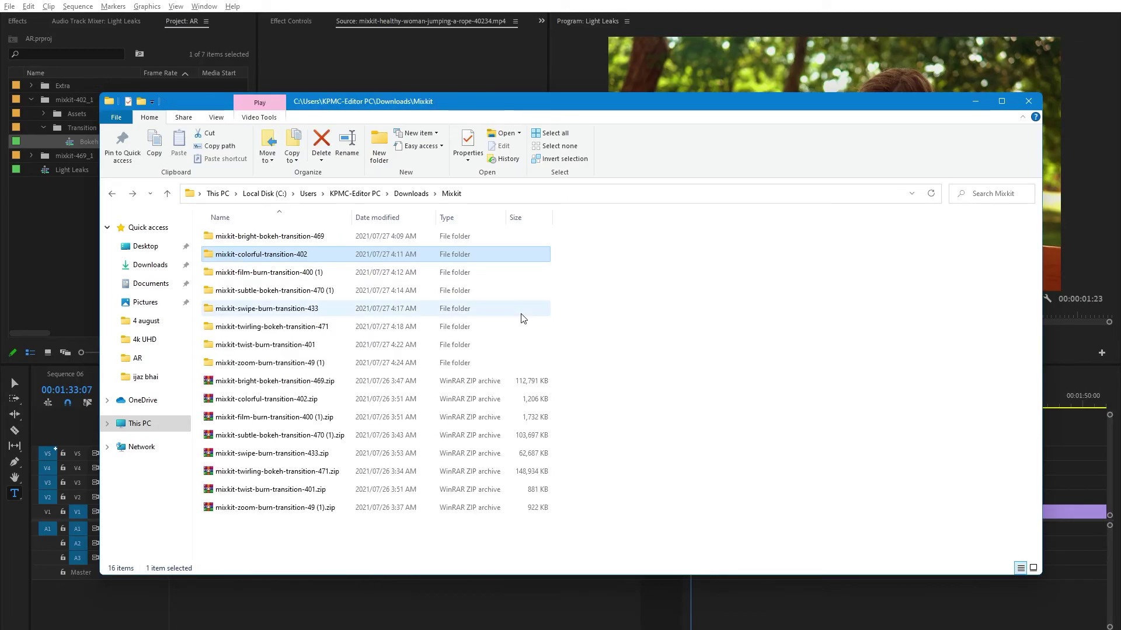
key(Down)
key(Return)
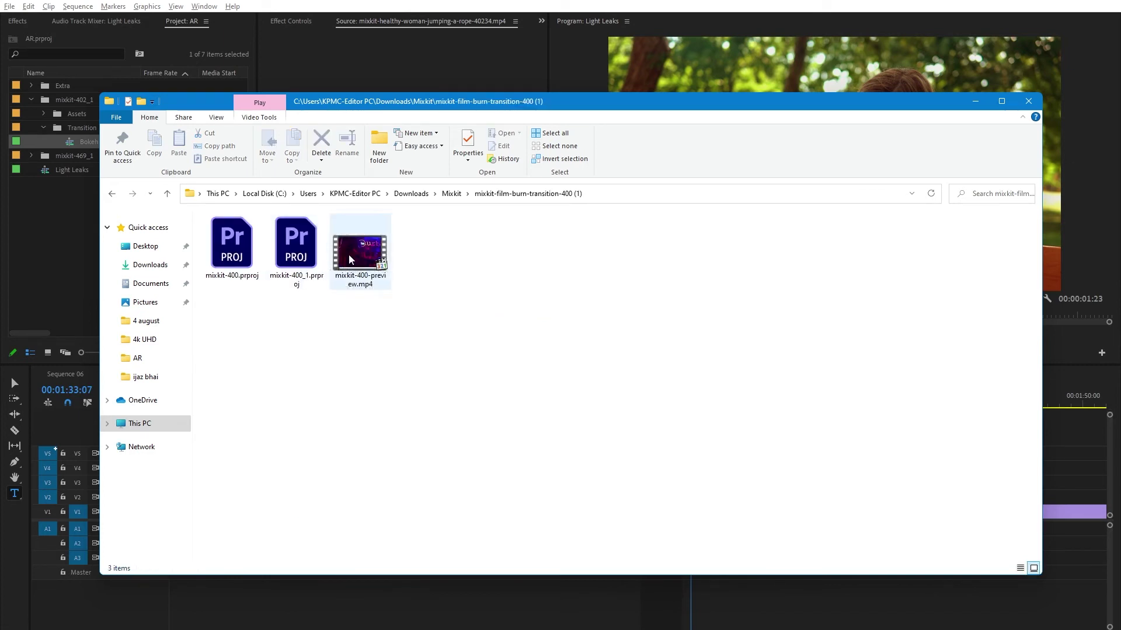
key(BackSpace)
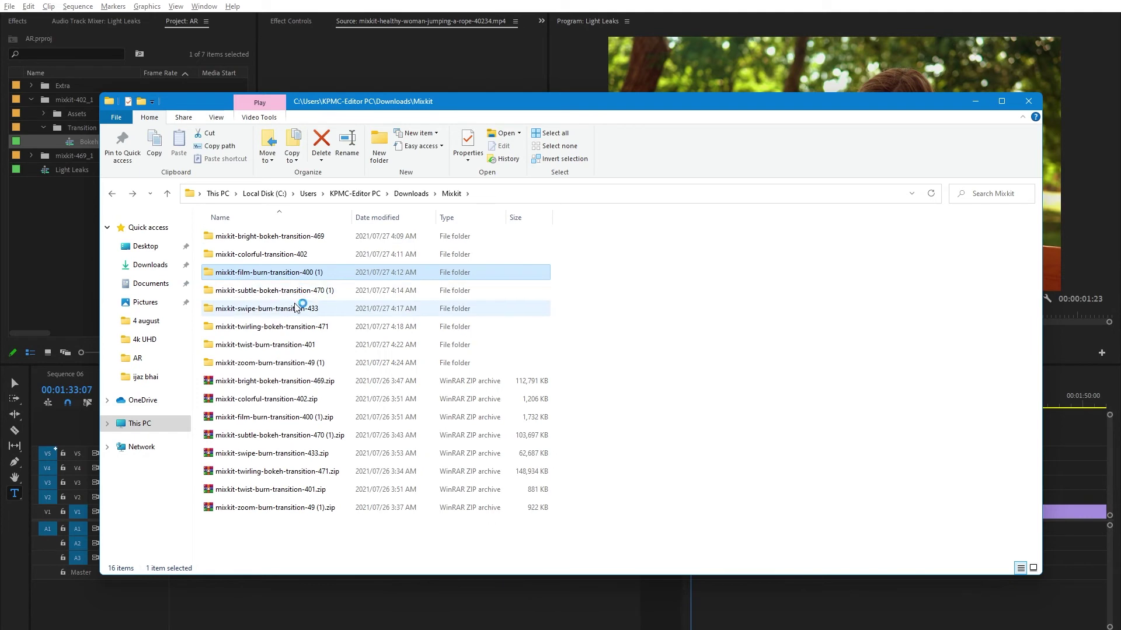
click(314, 329)
click(335, 294)
double_click(335, 294)
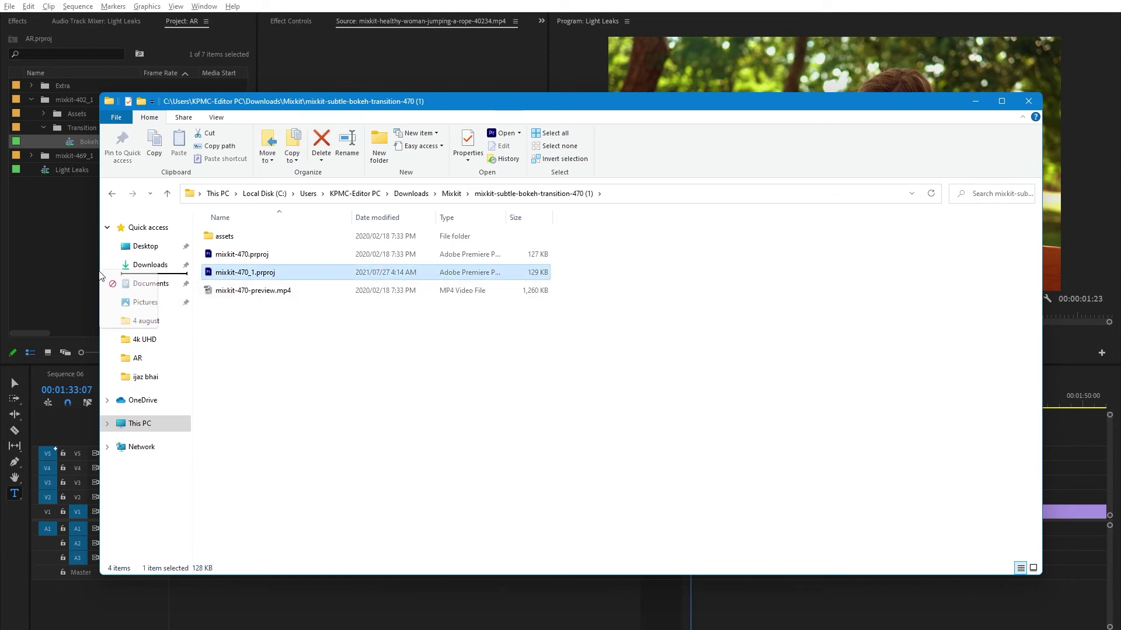
drag(260, 279, 68, 278)
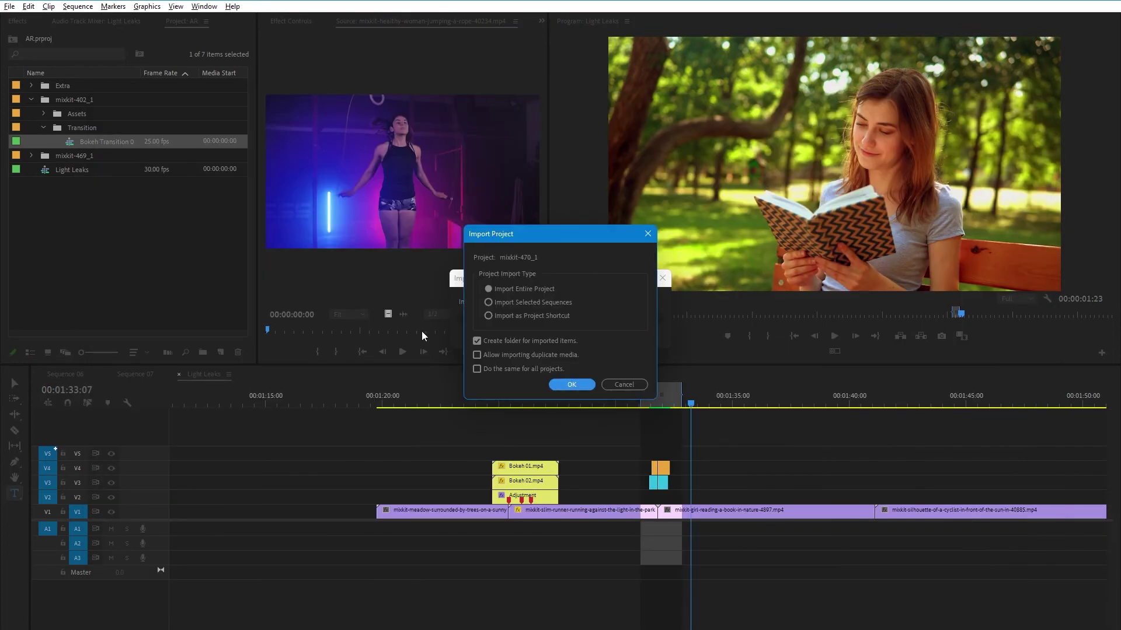
Step: Import mixkit-470_1, place its Transition 02 Bokeh Transition 0 over the 01:40 cut, and delete 2092-1080.mp4
click(564, 385)
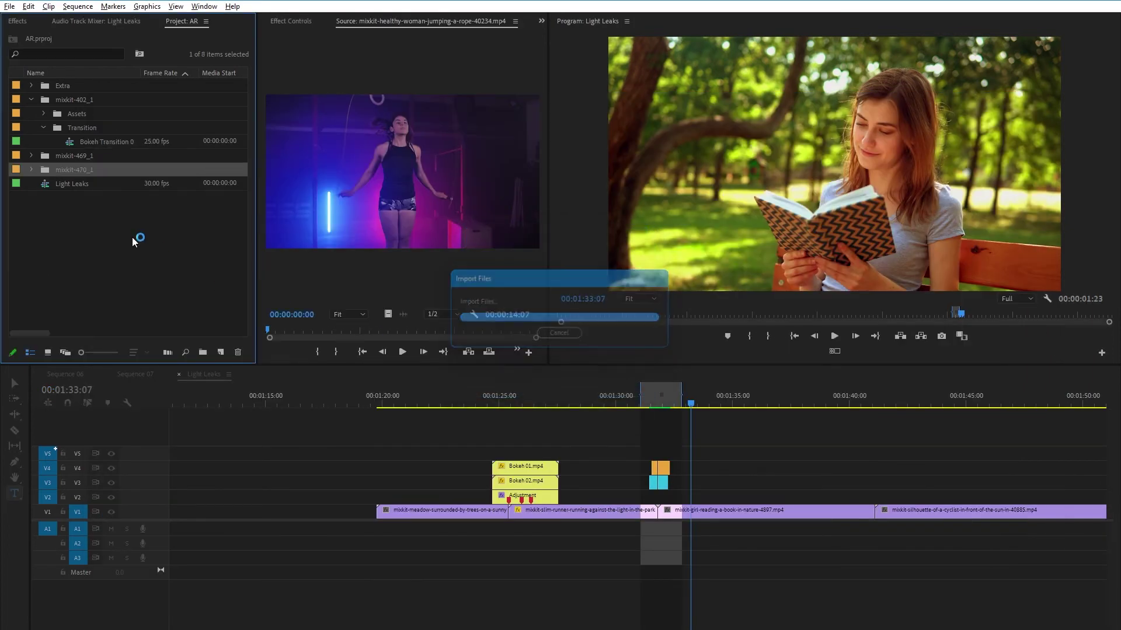
click(31, 169)
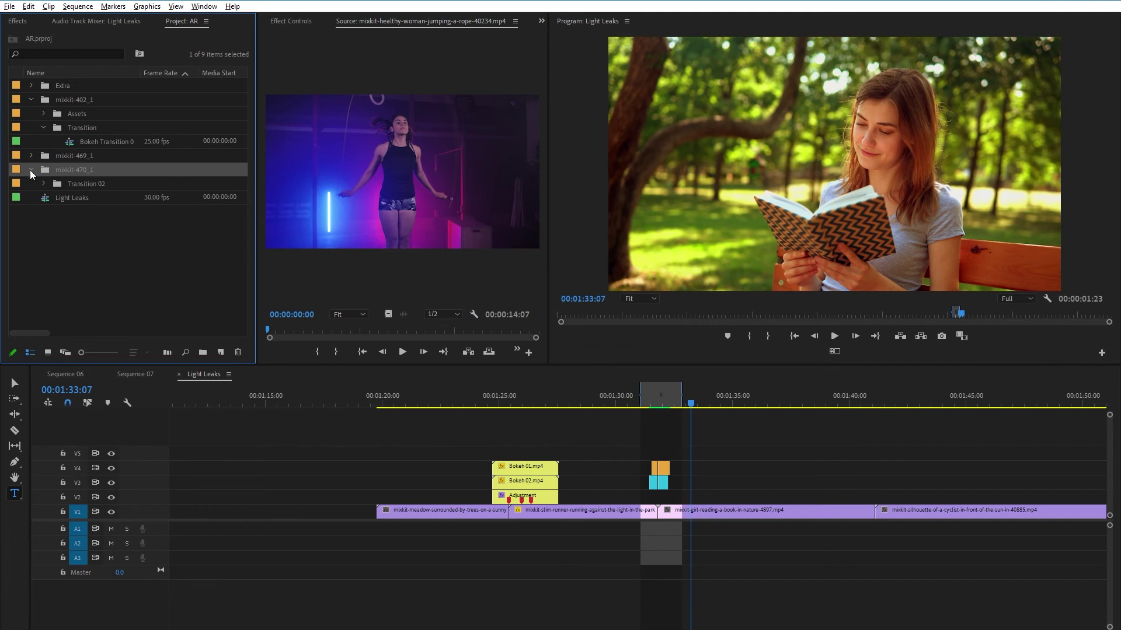
click(43, 184)
drag(67, 212, 888, 497)
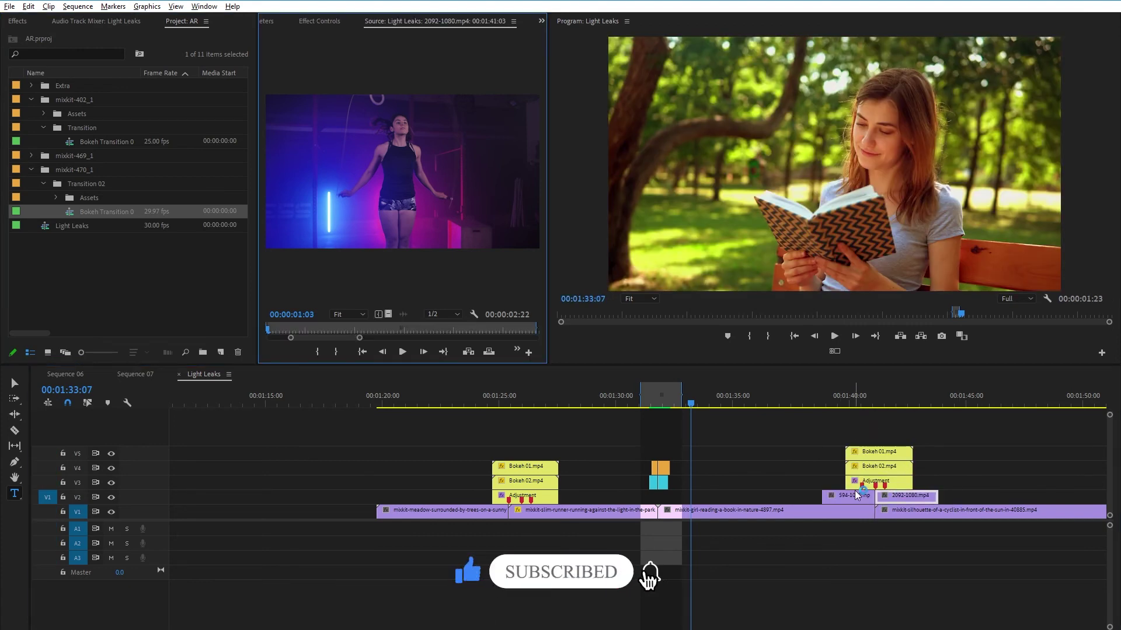
double_click(893, 496)
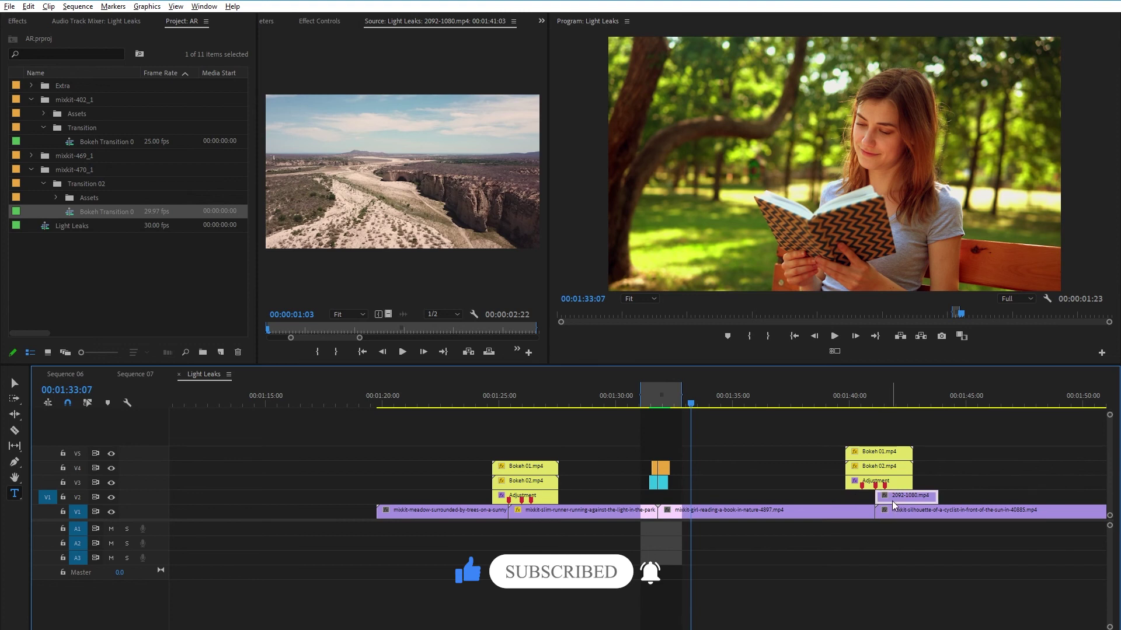
key(Delete)
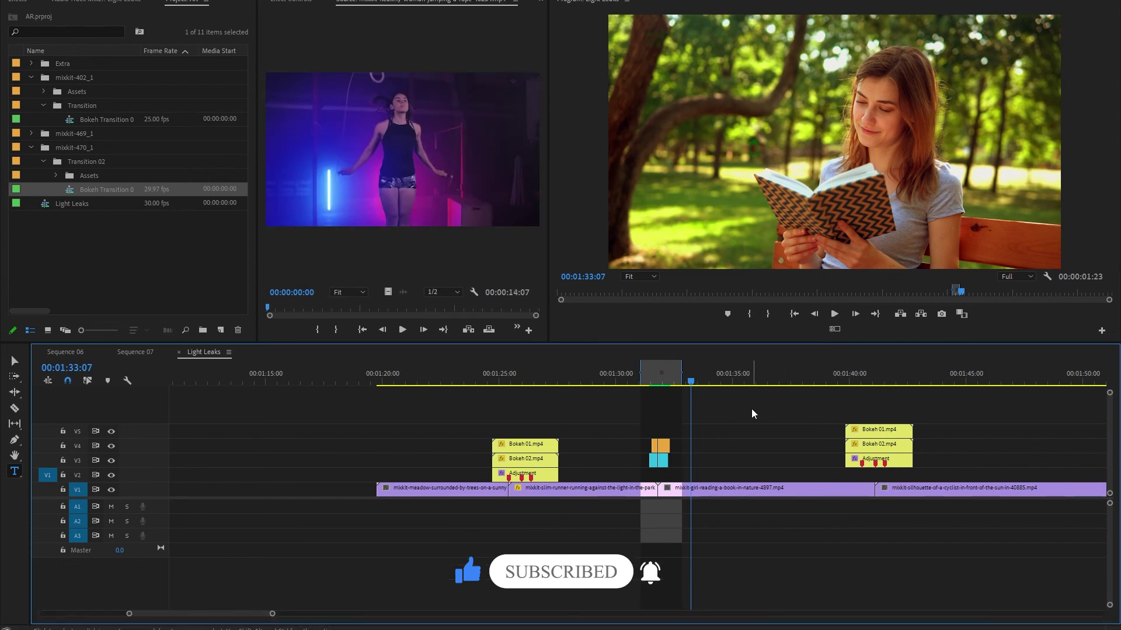
Step: Play from 01:38:25 through the subtle bokeh flash into the cyclist clip, then zoom out
click(823, 379)
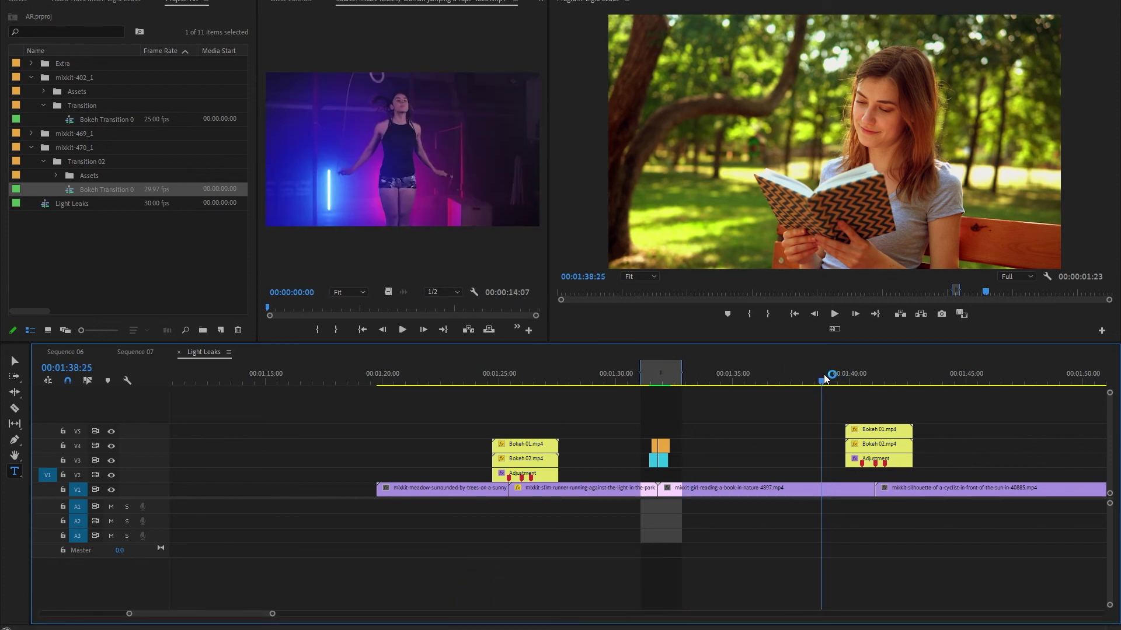
key(space)
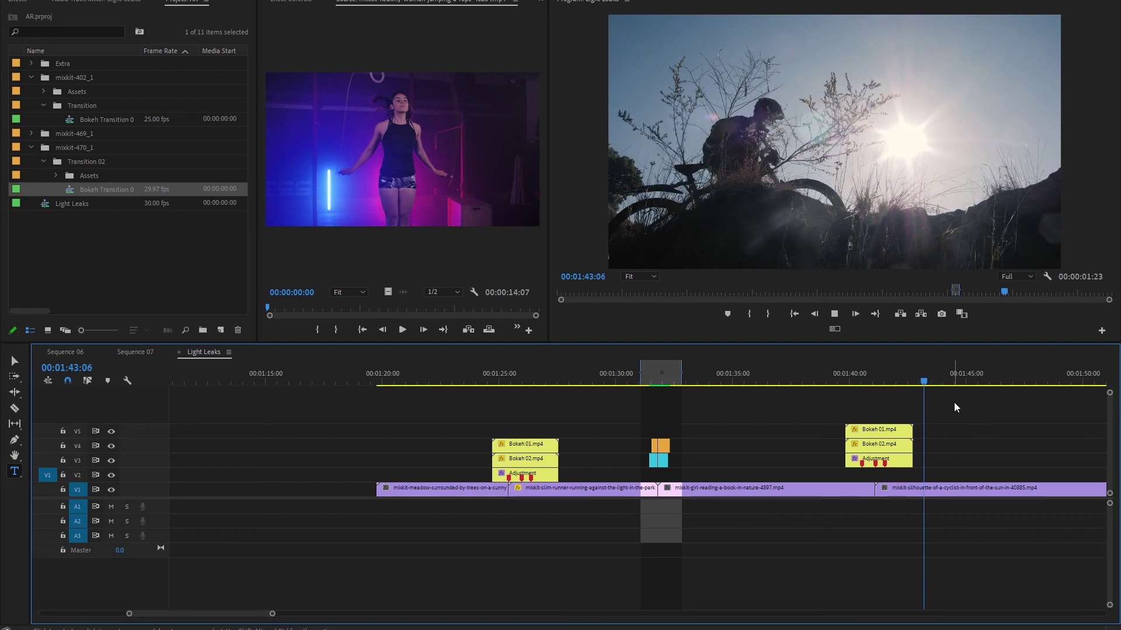
key(minus)
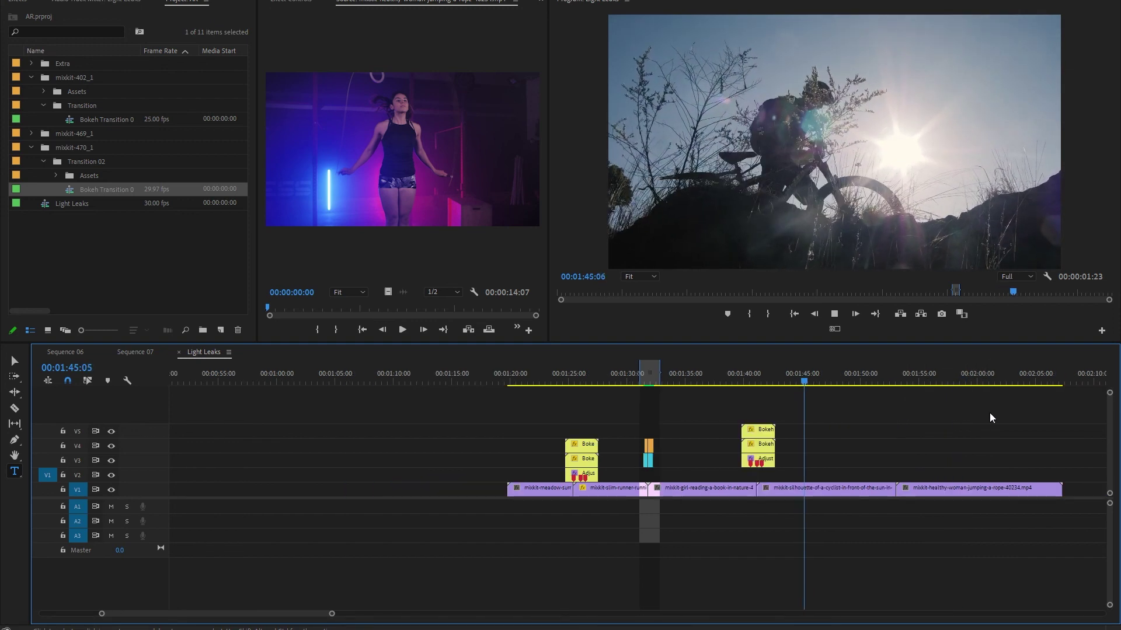